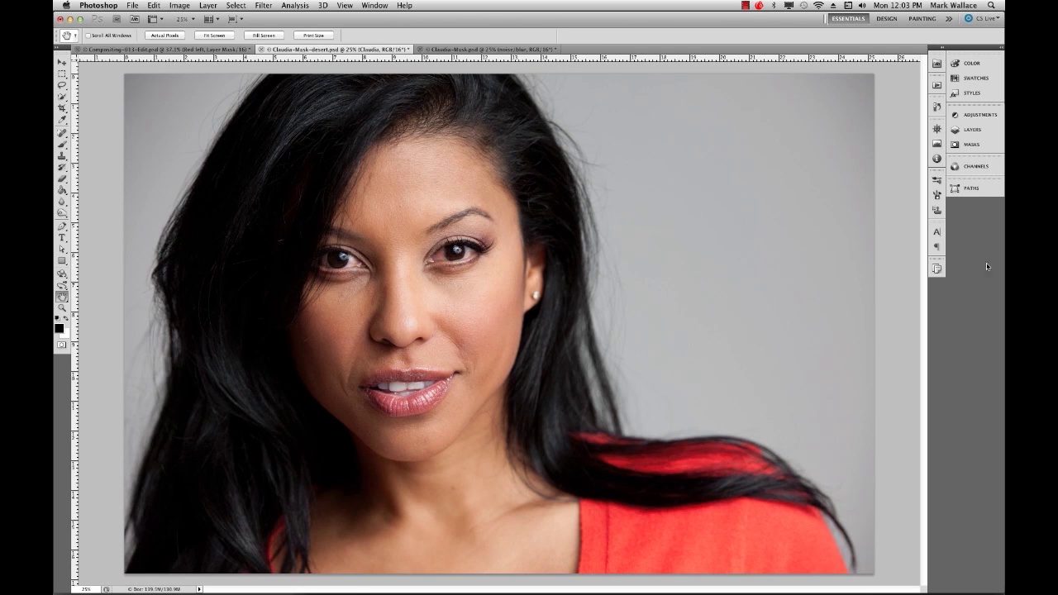
# - Show the layer stack and toggle the portrait layer's visibility to examine the desert layer beneath it
pyautogui.click(963, 134)
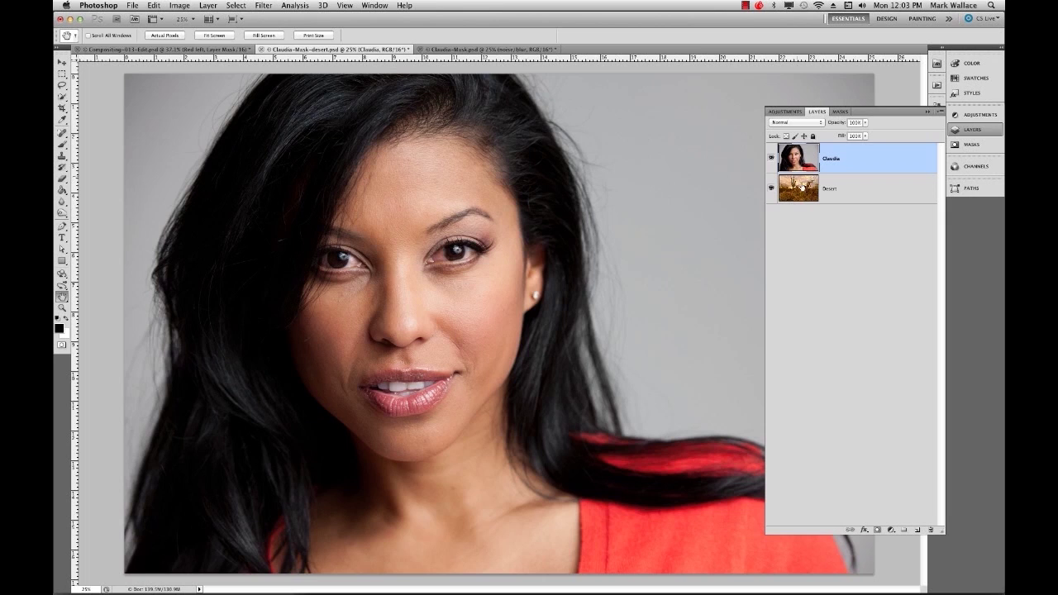
pyautogui.click(771, 158)
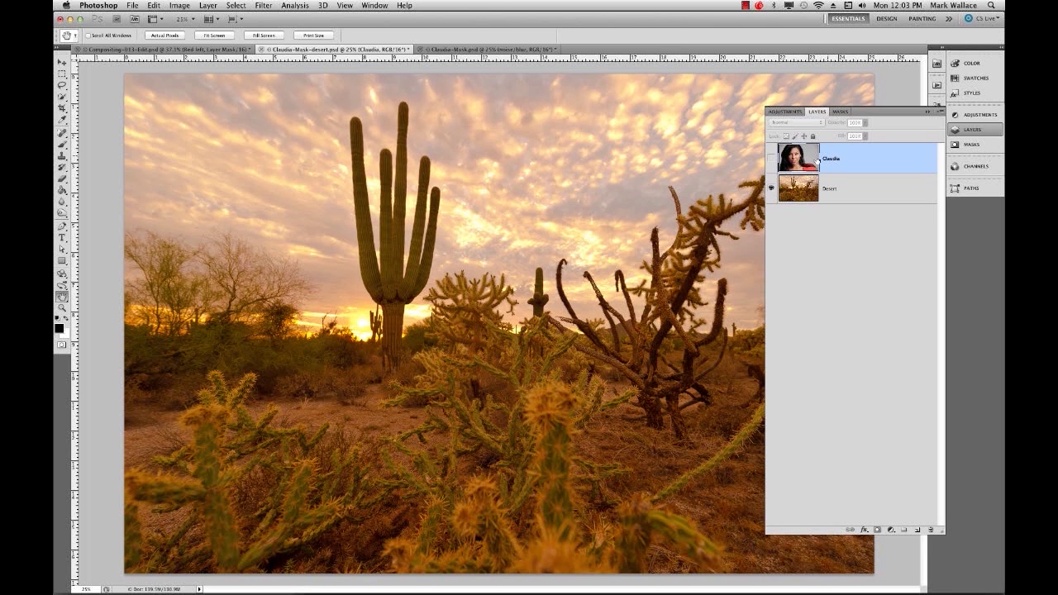
pyautogui.click(770, 157)
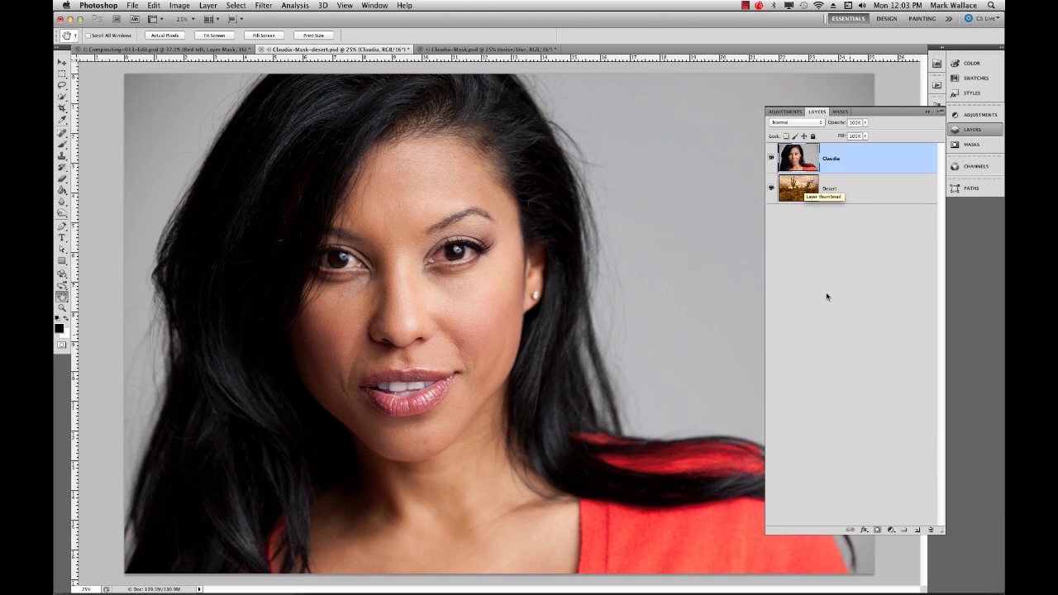
pyautogui.moveTo(943, 531); pyautogui.dragTo(942, 218)
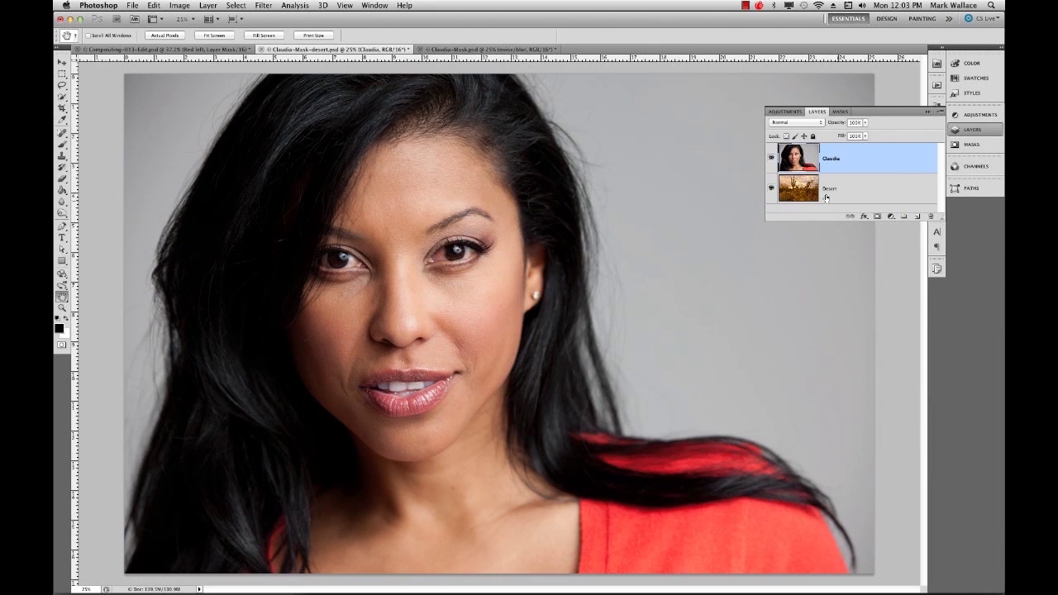
# - Add a white layer mask to the portrait layer and make the mask active for editing
pyautogui.click(877, 216)
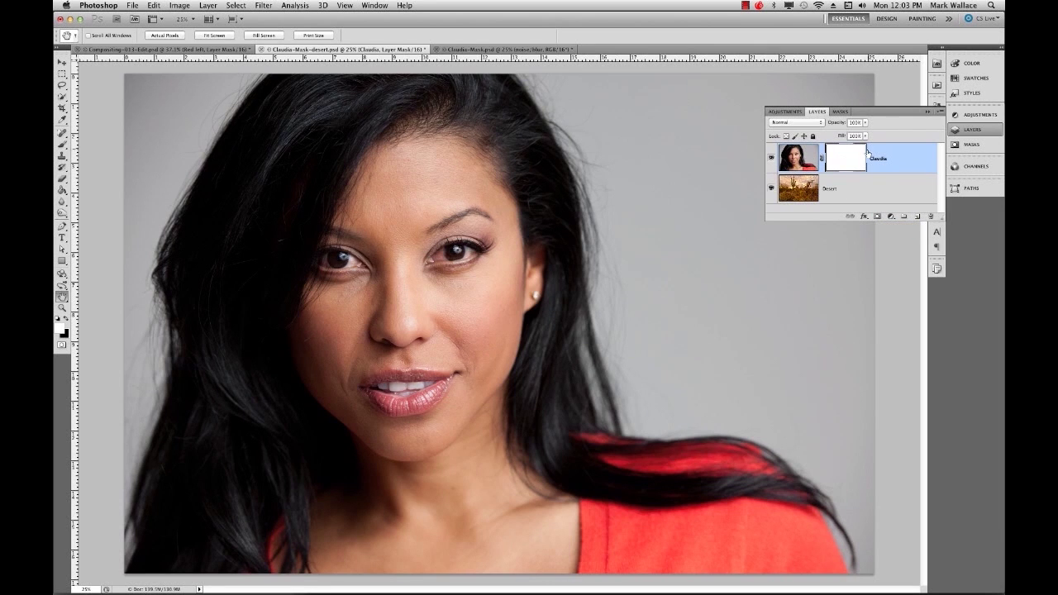
pyautogui.click(795, 158)
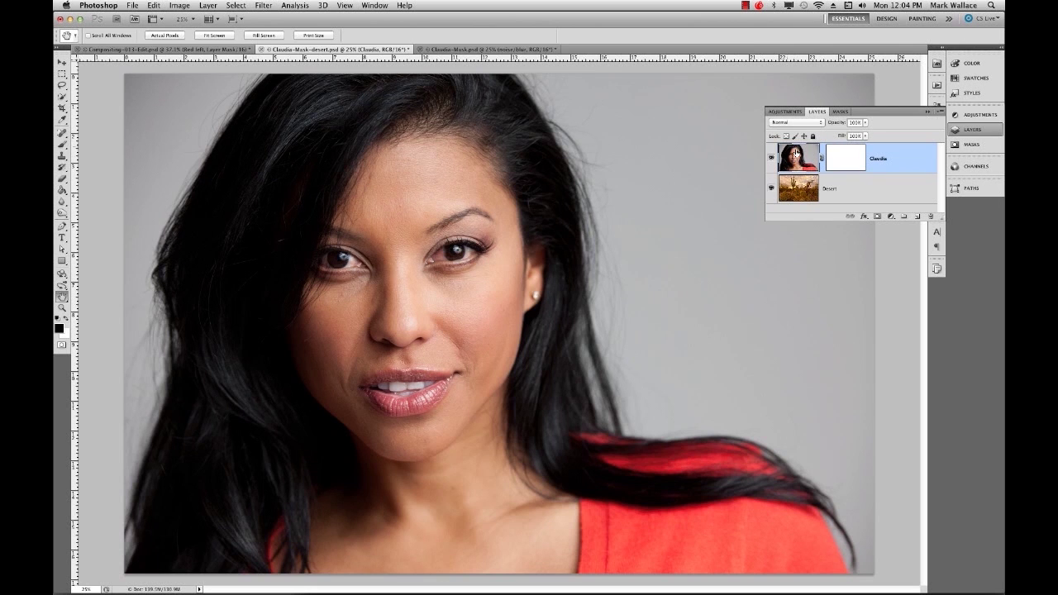
pyautogui.click(838, 162)
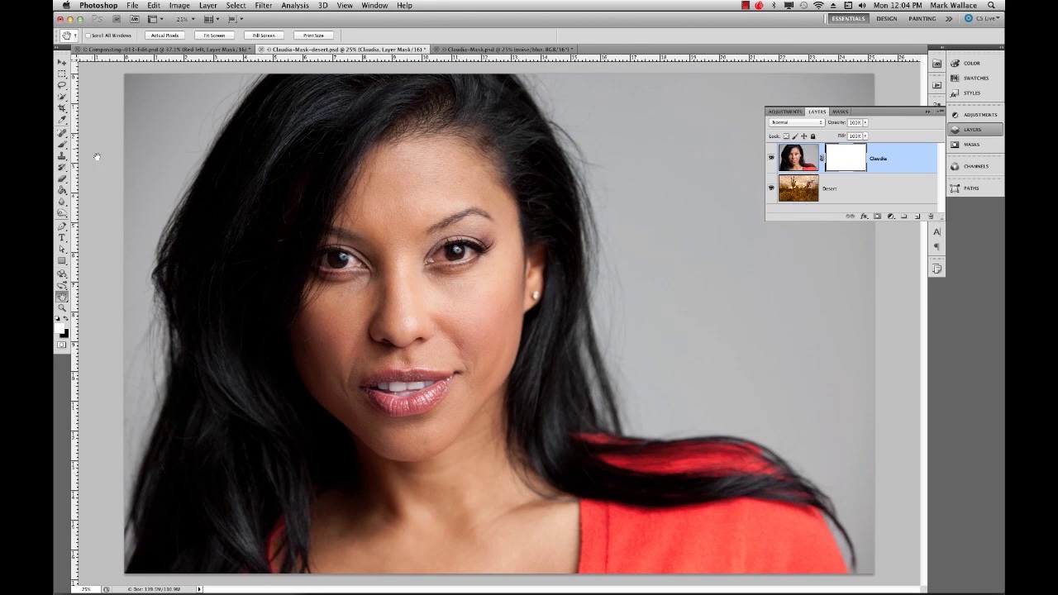
# - Set up the Brush tool with black as foreground color and a size of about 400 px
pyautogui.click(62, 143)
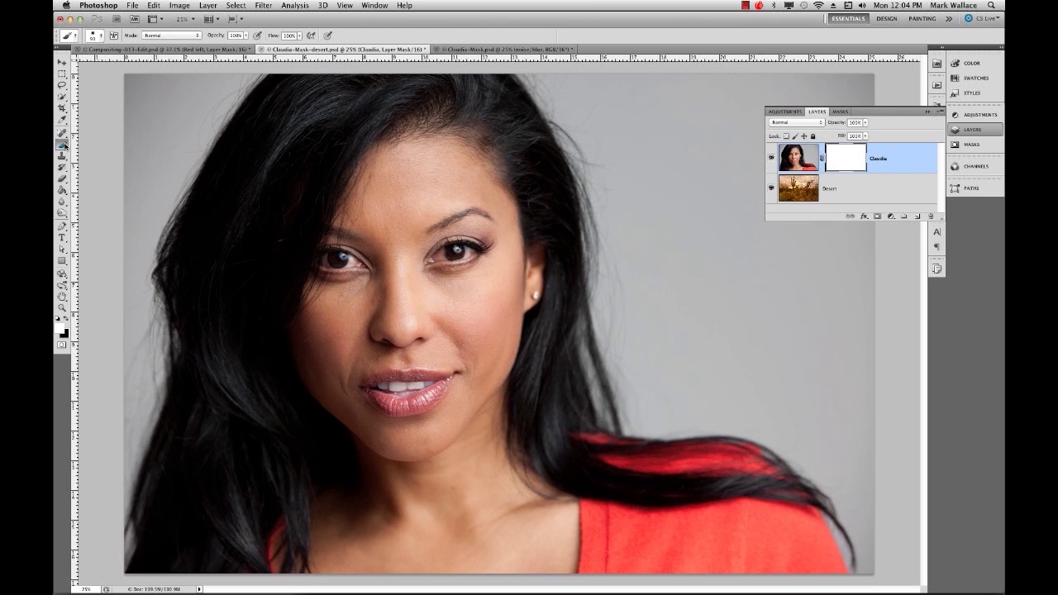
pyautogui.click(58, 321)
pyautogui.press('x')
pyautogui.press('x')
pyautogui.press('x')
pyautogui.press('x')
pyautogui.press('x')
pyautogui.press('x')
pyautogui.click(101, 38)
pyautogui.moveTo(111, 64); pyautogui.dragTo(150, 64)
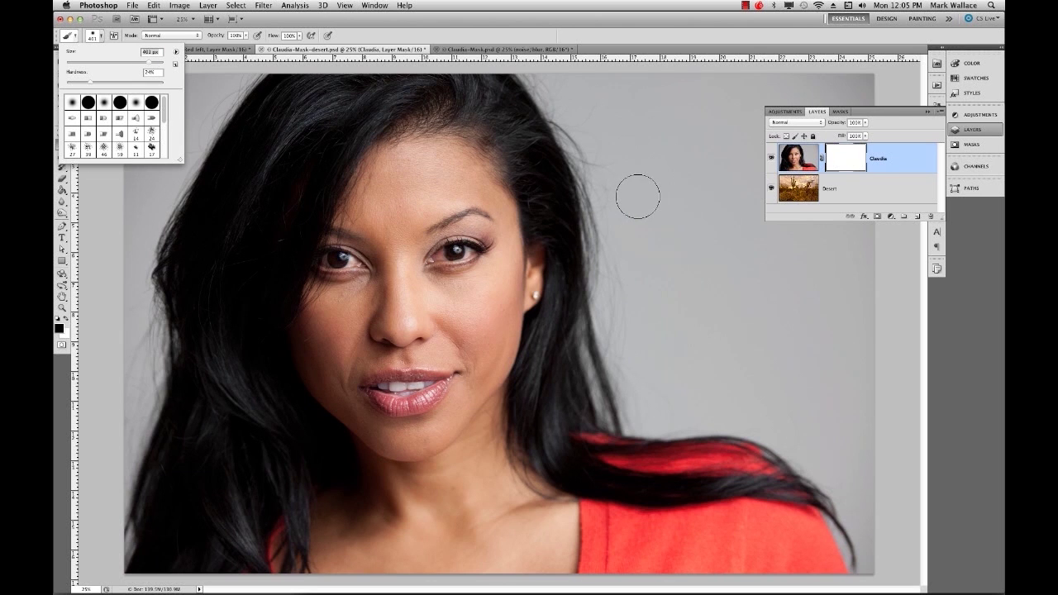
# - Paint black on the portrait layer's mask over the gray backdrop beside the hair to reveal the desert
pyautogui.click(845, 166)
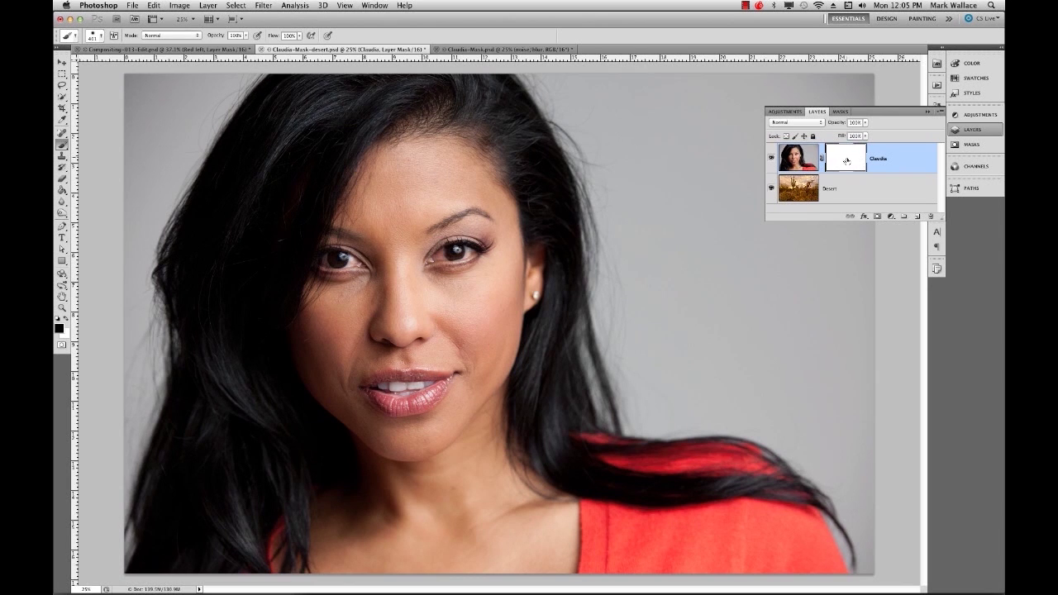
pyautogui.moveTo(602, 125)
pyautogui.mouseDown()
pyautogui.moveTo(647, 173)
pyautogui.moveTo(679, 324)
pyautogui.mouseUp()
pyautogui.moveTo(630, 145)
pyautogui.mouseDown()
pyautogui.moveTo(662, 353)
pyautogui.moveTo(694, 337)
pyautogui.moveTo(680, 208)
pyautogui.moveTo(639, 124)
pyautogui.moveTo(706, 212)
pyautogui.moveTo(717, 317)
pyautogui.moveTo(705, 366)
pyautogui.moveTo(725, 235)
pyautogui.moveTo(683, 118)
pyautogui.moveTo(752, 198)
pyautogui.moveTo(745, 327)
pyautogui.moveTo(632, 244)
pyautogui.moveTo(640, 339)
pyautogui.moveTo(670, 376)
pyautogui.moveTo(763, 373)
pyautogui.moveTo(780, 324)
pyautogui.moveTo(756, 198)
pyautogui.moveTo(802, 329)
pyautogui.moveTo(798, 306)
pyautogui.moveTo(772, 355)
pyautogui.moveTo(727, 381)
pyautogui.moveTo(793, 373)
pyautogui.moveTo(781, 206)
pyautogui.moveTo(818, 310)
pyautogui.moveTo(677, 394)
pyautogui.moveTo(654, 374)
pyautogui.mouseUp()
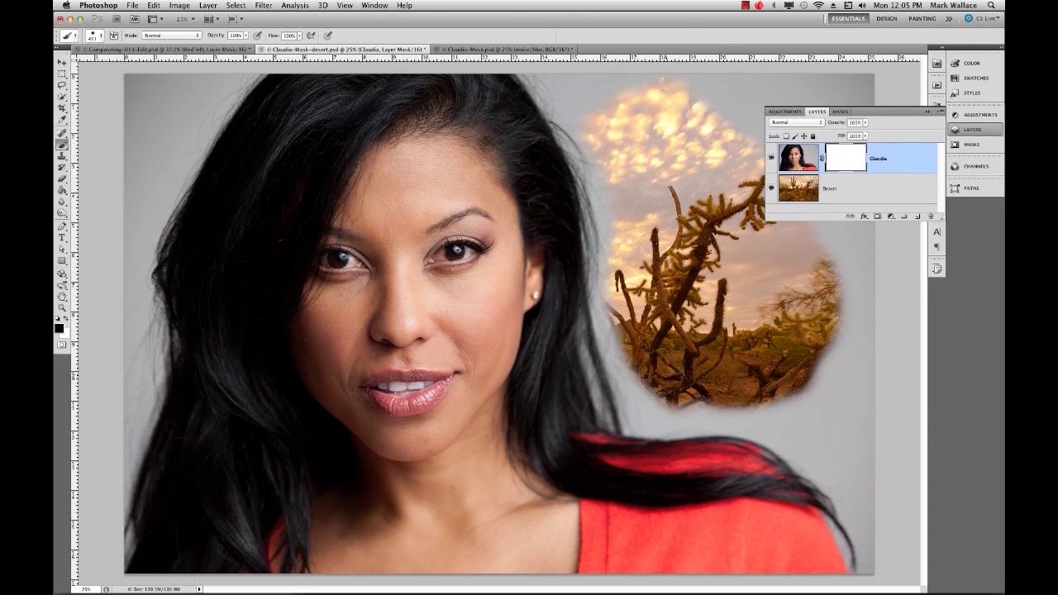
# - Inspect the painted mask edge up close and lower the brush hardness to its minimum
pyautogui.click(63, 308)
pyautogui.click(642, 385)
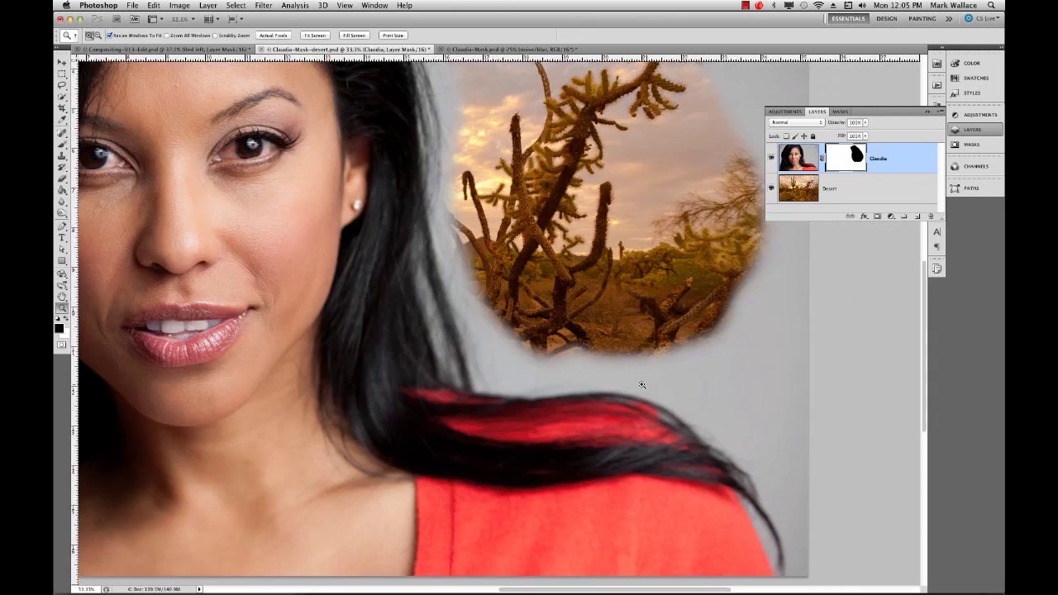
pyautogui.click(604, 357)
pyautogui.click(604, 355)
pyautogui.click(613, 373)
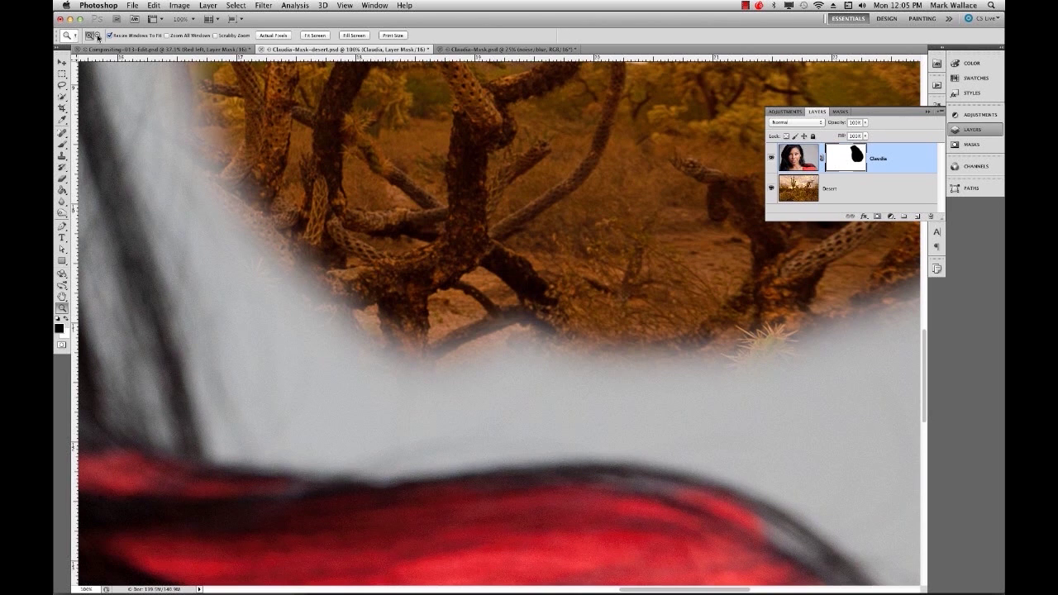
pyautogui.click(62, 144)
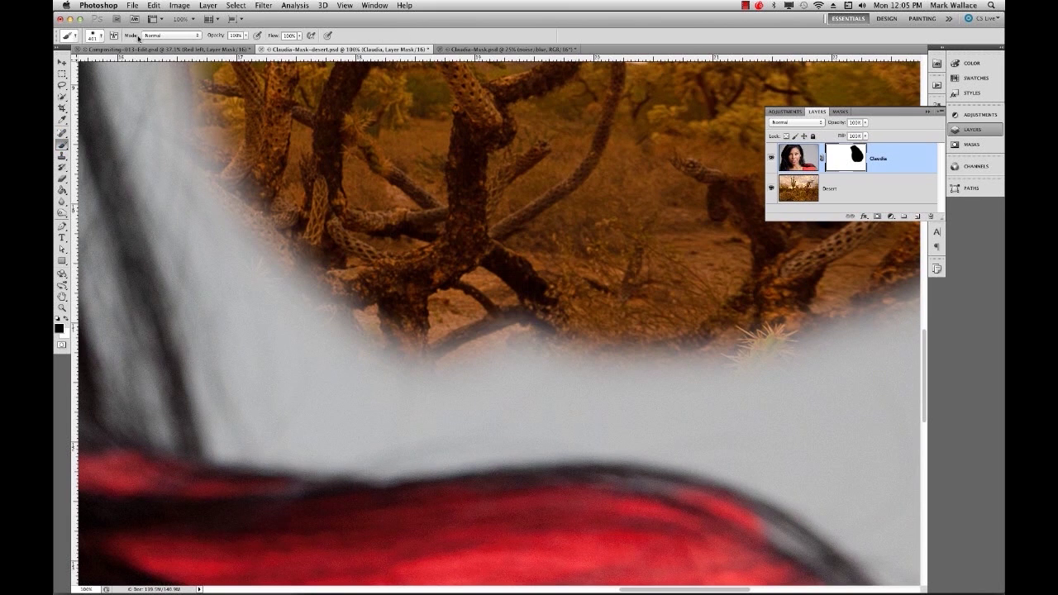
pyautogui.click(101, 37)
pyautogui.moveTo(91, 82); pyautogui.dragTo(64, 82)
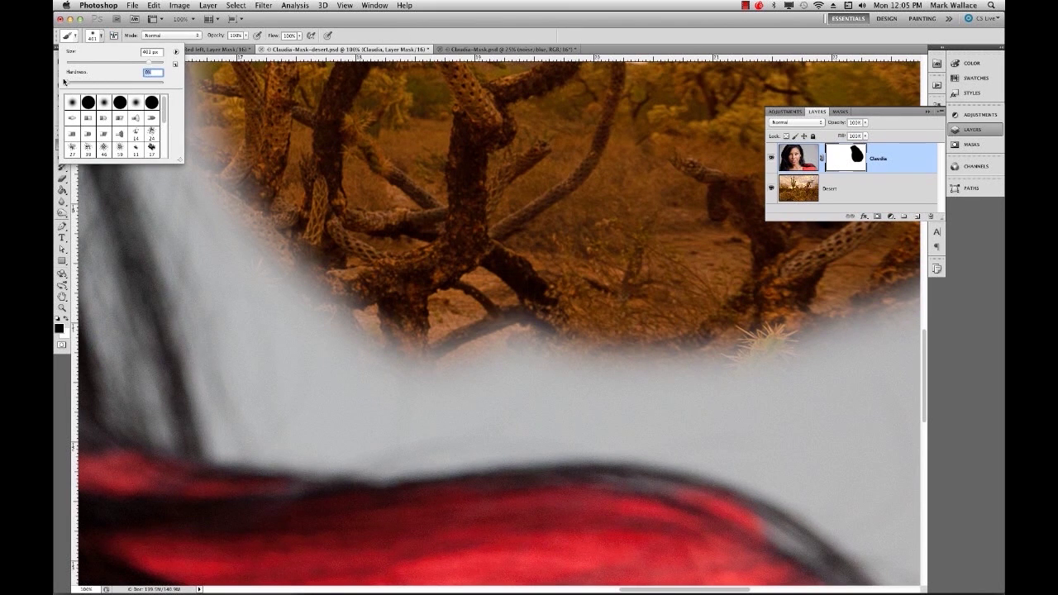
# - Paint a soft-edged black patch on the mask over the red shirt just below the hair
pyautogui.click(352, 344)
pyautogui.moveTo(355, 345); pyautogui.dragTo(485, 141)
pyautogui.scroll(-10, 486, 140)
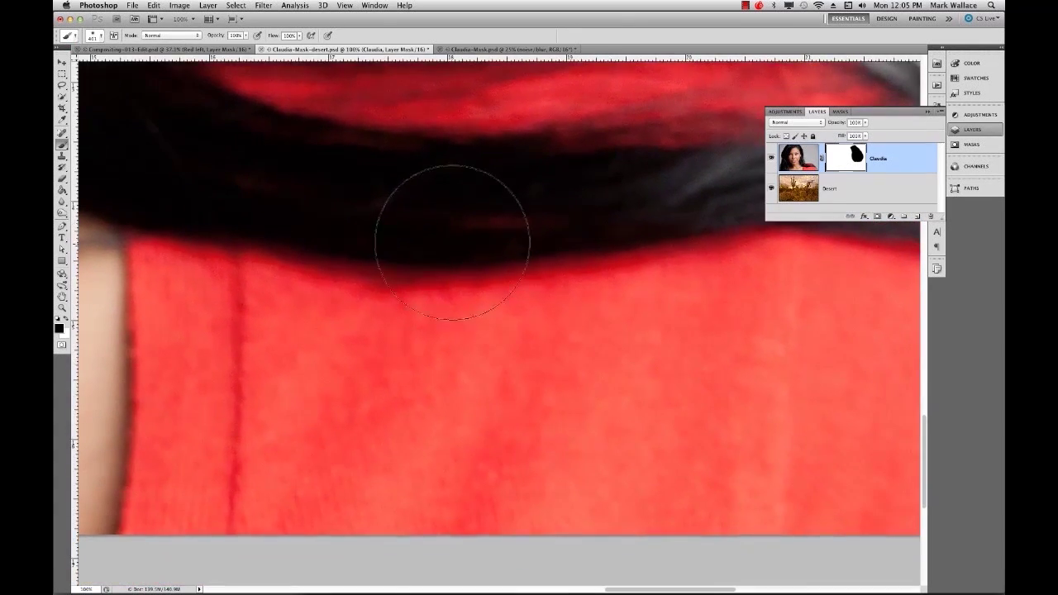
pyautogui.click(365, 250)
pyautogui.moveTo(366, 250)
pyautogui.mouseDown()
pyautogui.moveTo(532, 236)
pyautogui.moveTo(703, 248)
pyautogui.moveTo(271, 281)
pyautogui.moveTo(649, 272)
pyautogui.moveTo(562, 347)
pyautogui.mouseUp()
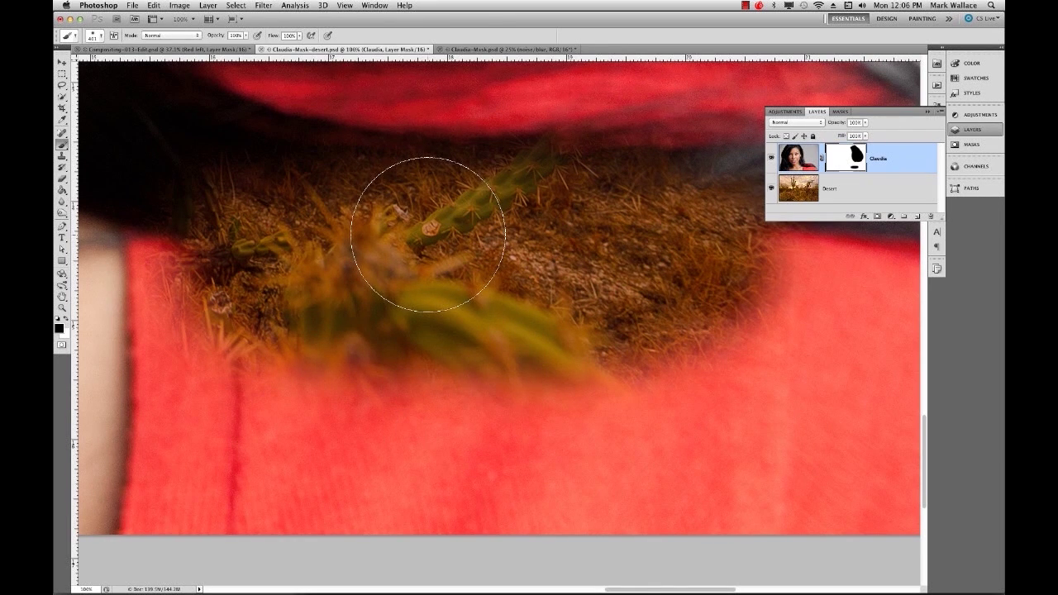
# - Reduce the brush opacity to about 70% and paint black on the mask over the whole face
pyautogui.click(62, 307)
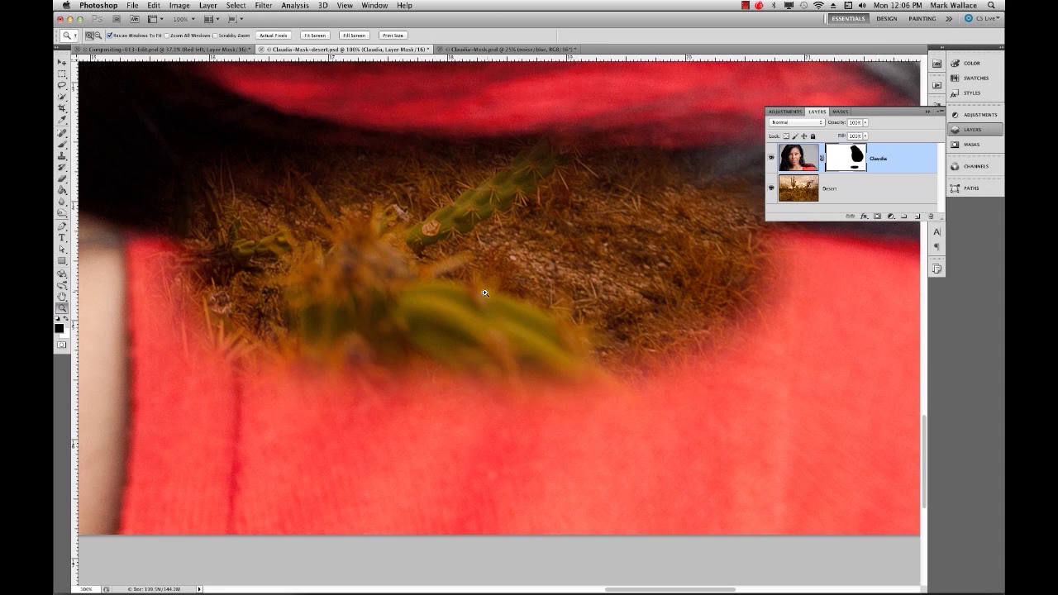
pyautogui.keyDown('alt'); pyautogui.click(487, 289); pyautogui.keyUp('alt')
pyautogui.keyDown('alt'); pyautogui.click(486, 289); pyautogui.keyUp('alt')
pyautogui.keyDown('alt'); pyautogui.click(486, 266); pyautogui.keyUp('alt')
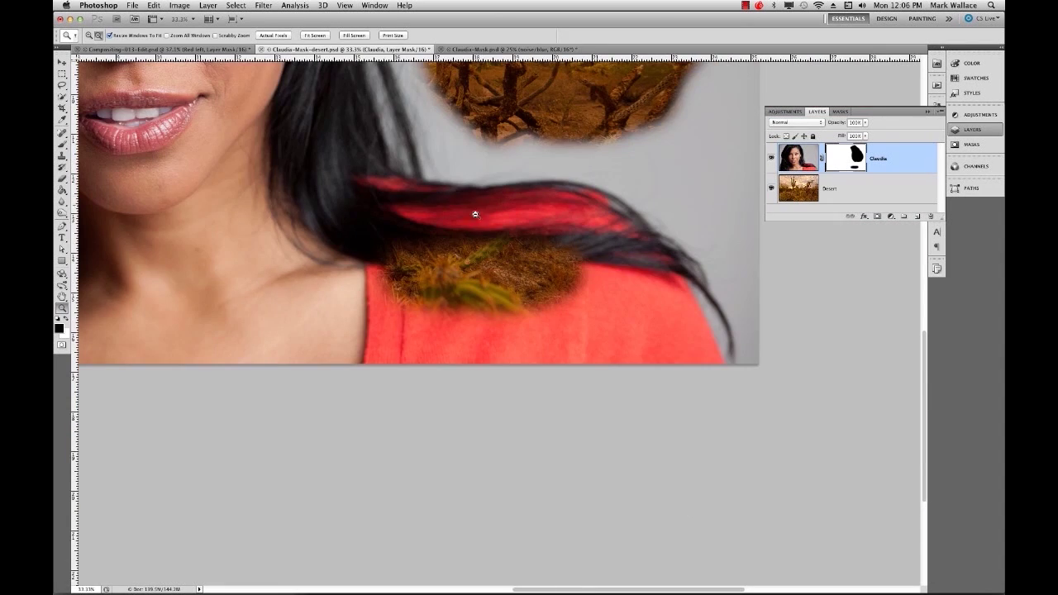
pyautogui.moveTo(384, 142); pyautogui.dragTo(627, 411)
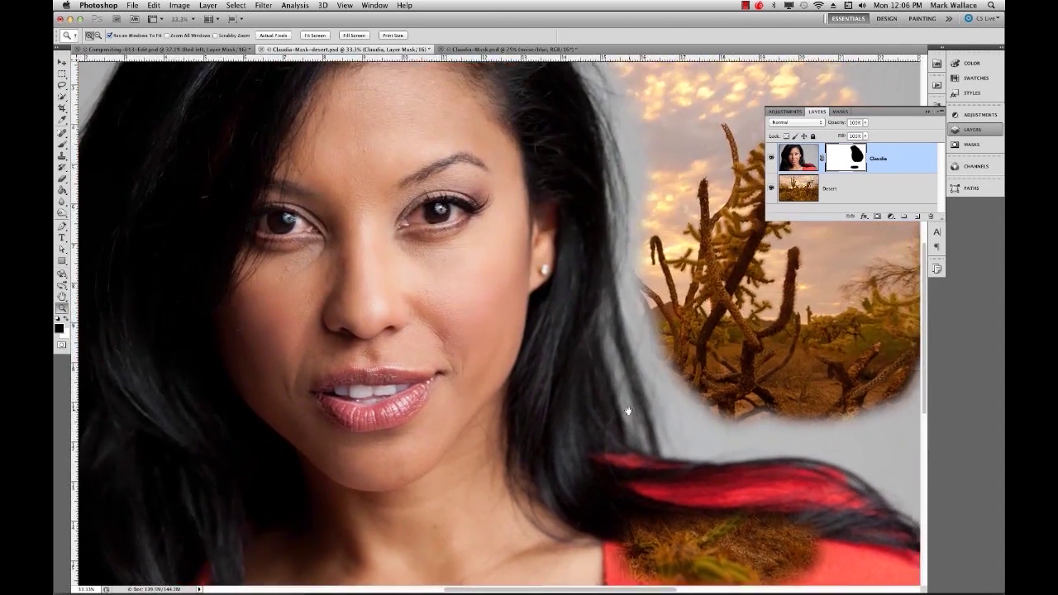
pyautogui.scroll(5, 627, 411)
pyautogui.hscroll(3, 512, 402)
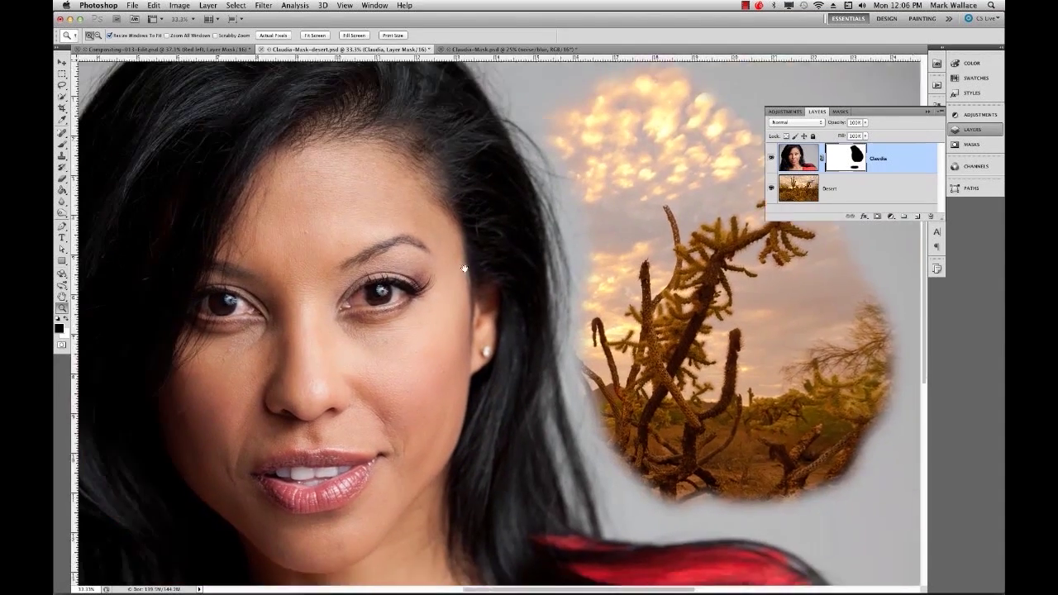
pyautogui.moveTo(463, 268); pyautogui.dragTo(595, 248)
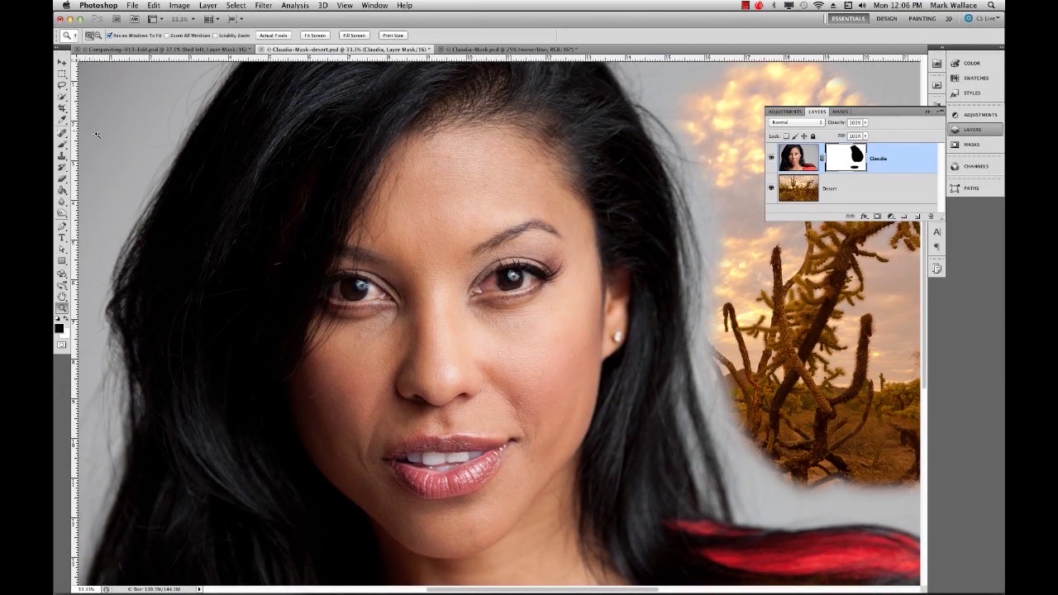
pyautogui.click(63, 143)
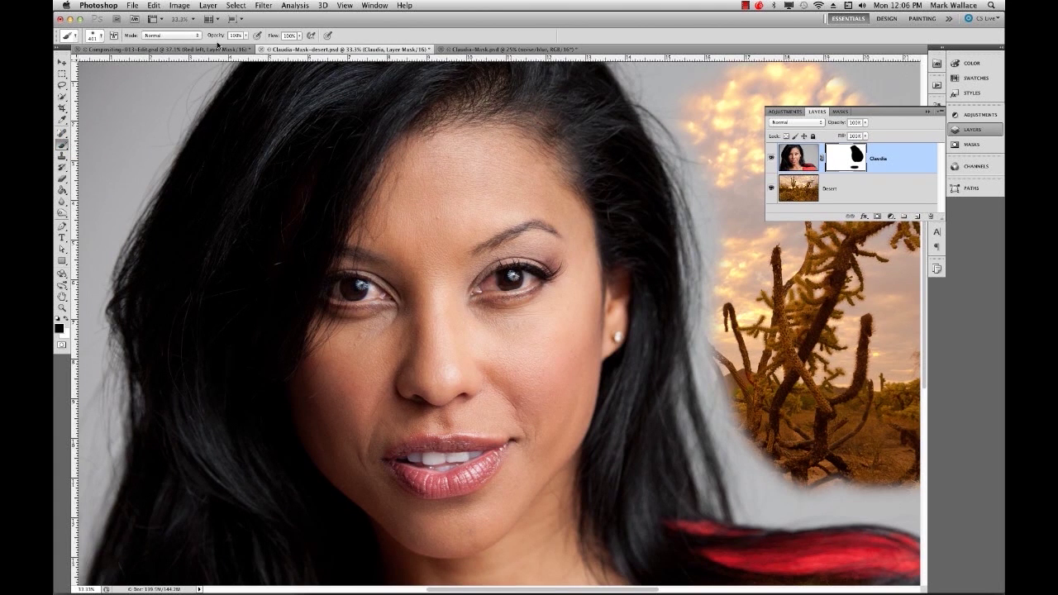
pyautogui.click(244, 36)
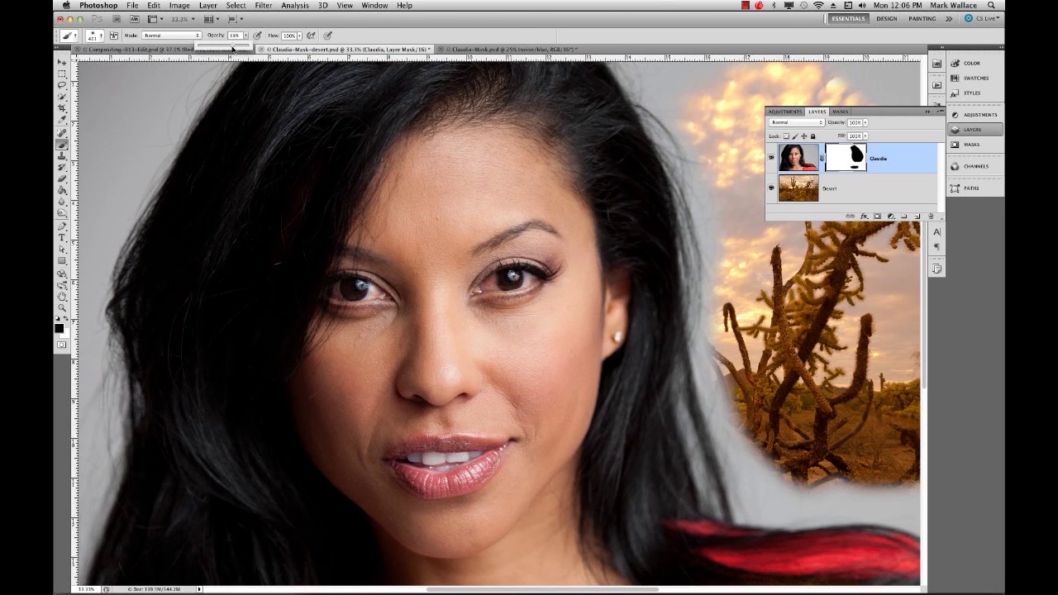
pyautogui.moveTo(425, 157)
pyautogui.mouseDown()
pyautogui.moveTo(430, 236)
pyautogui.moveTo(463, 207)
pyautogui.moveTo(339, 363)
pyautogui.moveTo(430, 314)
pyautogui.moveTo(462, 211)
pyautogui.moveTo(446, 157)
pyautogui.moveTo(567, 266)
pyautogui.moveTo(518, 291)
pyautogui.moveTo(454, 363)
pyautogui.moveTo(471, 397)
pyautogui.moveTo(405, 438)
pyautogui.moveTo(570, 322)
pyautogui.moveTo(529, 463)
pyautogui.moveTo(421, 496)
pyautogui.moveTo(330, 401)
pyautogui.moveTo(372, 504)
pyautogui.moveTo(504, 513)
pyautogui.moveTo(586, 355)
pyautogui.moveTo(542, 439)
pyautogui.moveTo(466, 537)
pyautogui.moveTo(342, 495)
pyautogui.moveTo(355, 273)
pyautogui.moveTo(435, 197)
pyautogui.moveTo(503, 156)
pyautogui.moveTo(413, 149)
pyautogui.moveTo(632, 305)
pyautogui.moveTo(570, 382)
pyautogui.moveTo(554, 364)
pyautogui.moveTo(610, 224)
pyautogui.moveTo(454, 147)
pyautogui.moveTo(369, 195)
pyautogui.moveTo(323, 364)
pyautogui.mouseUp()
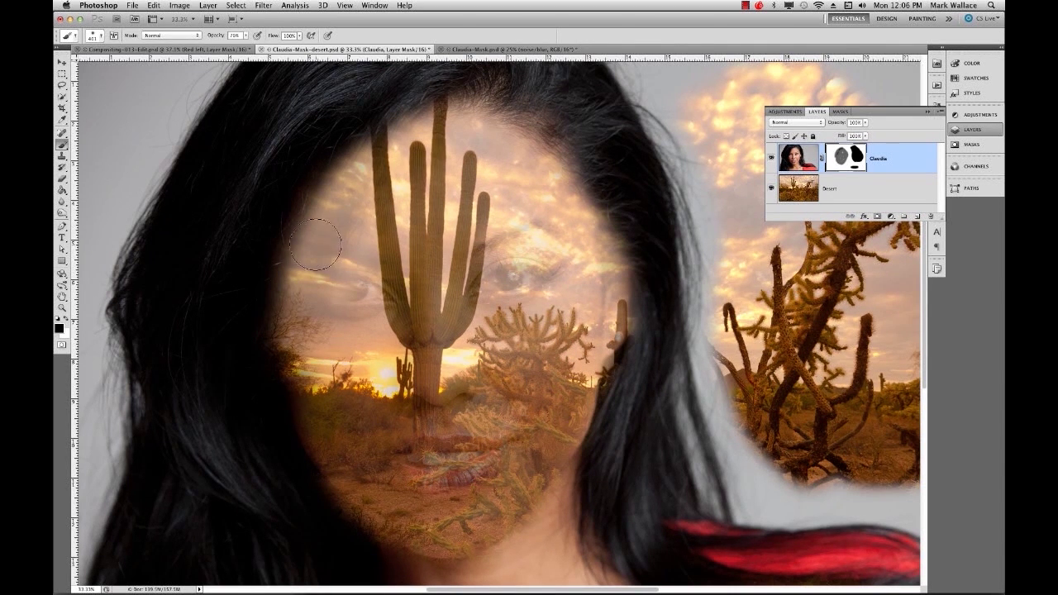
# - Swap to white and paint over the face on the mask to bring most of the portrait back
pyautogui.press('x')
pyautogui.moveTo(417, 101)
pyautogui.mouseDown()
pyautogui.moveTo(340, 169)
pyautogui.moveTo(292, 238)
pyautogui.moveTo(265, 339)
pyautogui.moveTo(366, 151)
pyautogui.moveTo(315, 219)
pyautogui.moveTo(262, 368)
pyautogui.moveTo(317, 246)
pyautogui.moveTo(468, 98)
pyautogui.moveTo(385, 205)
pyautogui.moveTo(300, 373)
pyautogui.moveTo(441, 190)
pyautogui.moveTo(336, 424)
pyautogui.moveTo(355, 347)
pyautogui.moveTo(367, 467)
pyautogui.moveTo(435, 492)
pyautogui.moveTo(363, 502)
pyautogui.moveTo(493, 506)
pyautogui.moveTo(604, 323)
pyautogui.moveTo(604, 239)
pyautogui.moveTo(572, 195)
pyautogui.moveTo(514, 141)
pyautogui.moveTo(438, 128)
pyautogui.moveTo(381, 235)
pyautogui.moveTo(505, 258)
pyautogui.moveTo(504, 285)
pyautogui.moveTo(542, 327)
pyautogui.moveTo(398, 474)
pyautogui.moveTo(459, 505)
pyautogui.moveTo(448, 536)
pyautogui.moveTo(540, 467)
pyautogui.moveTo(518, 505)
pyautogui.moveTo(415, 532)
pyautogui.moveTo(370, 507)
pyautogui.moveTo(539, 485)
pyautogui.moveTo(574, 373)
pyautogui.moveTo(584, 273)
pyautogui.moveTo(602, 285)
pyautogui.moveTo(604, 269)
pyautogui.moveTo(436, 252)
pyautogui.moveTo(348, 438)
pyautogui.mouseUp()
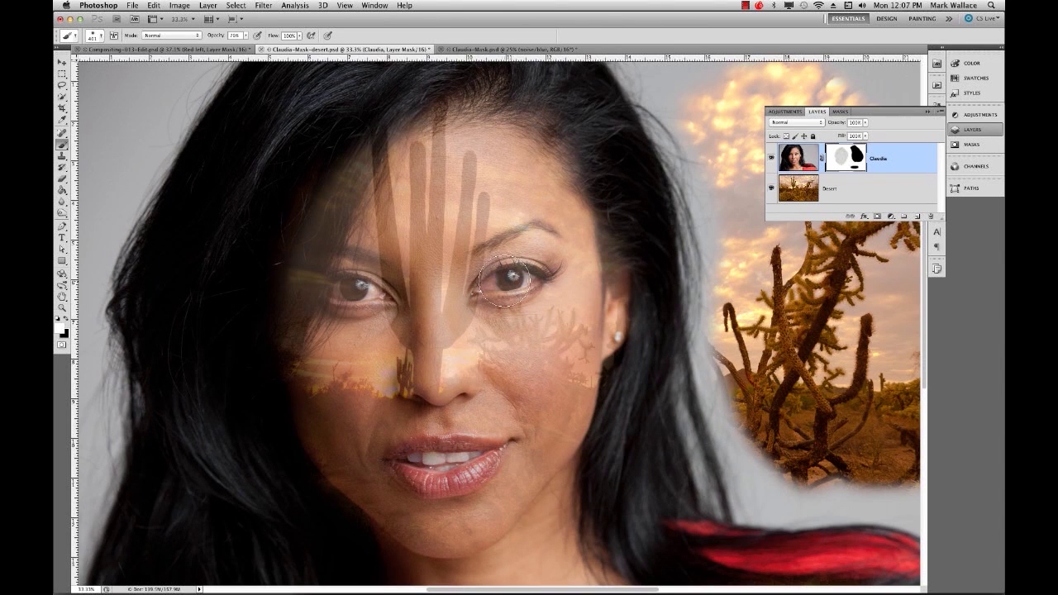
# - Shrink the brush, raise its opacity to 100% and paint white on the mask over both eyes
pyautogui.press('[')
pyautogui.press('[')
pyautogui.press('[')
pyautogui.press('[')
pyautogui.click(64, 332)
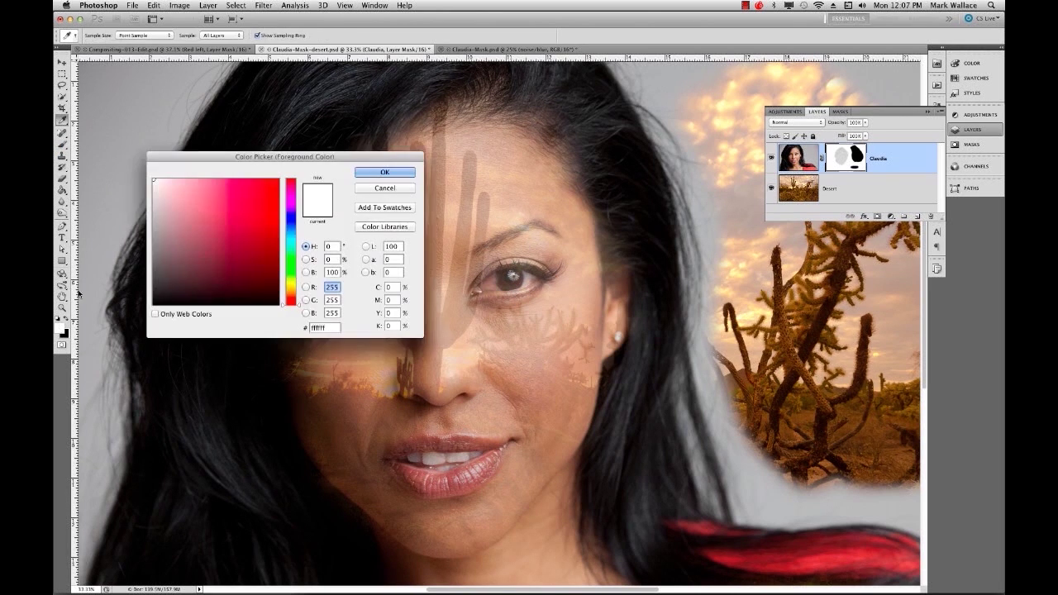
pyautogui.click(369, 171)
pyautogui.click(242, 36)
pyautogui.moveTo(248, 47); pyautogui.dragTo(267, 47)
pyautogui.moveTo(510, 277)
pyautogui.mouseDown()
pyautogui.moveTo(494, 282)
pyautogui.moveTo(518, 277)
pyautogui.mouseUp()
pyautogui.moveTo(388, 293)
pyautogui.mouseDown()
pyautogui.moveTo(341, 287)
pyautogui.moveTo(374, 281)
pyautogui.mouseUp()
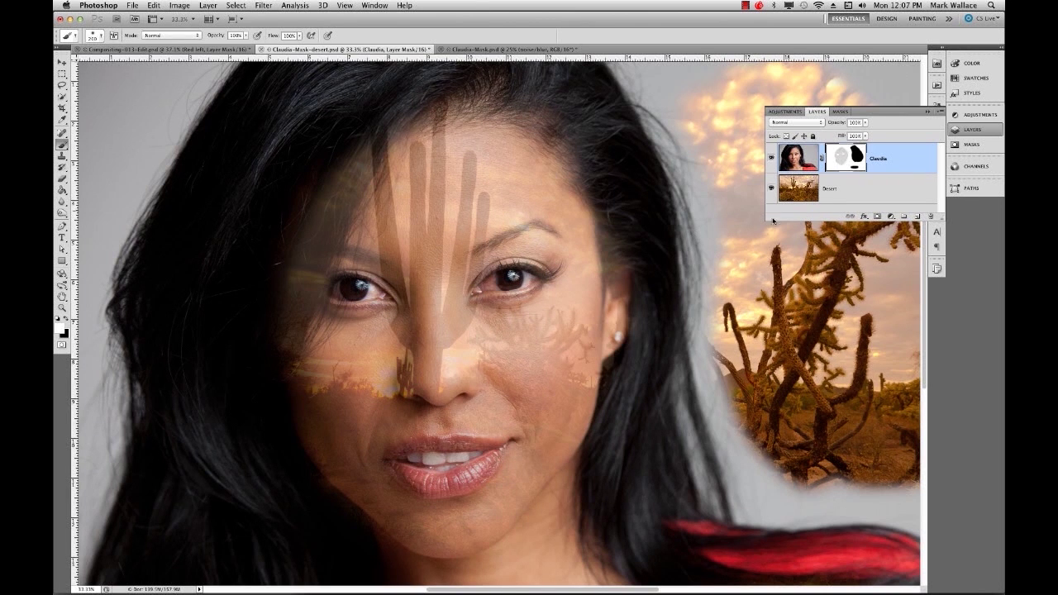
# - View the whole composite to examine how the mask blends the portrait with the desert
pyautogui.click(62, 309)
pyautogui.keyDown('alt'); pyautogui.click(559, 291); pyautogui.keyUp('alt')
pyautogui.keyDown('alt'); pyautogui.click(560, 291); pyautogui.keyUp('alt')
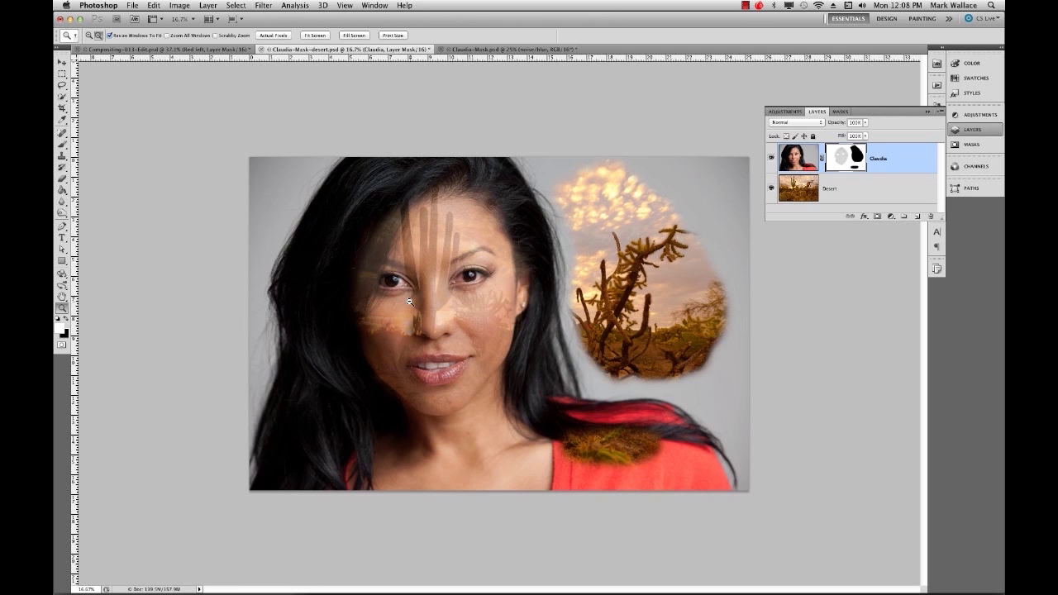
pyautogui.click(459, 297)
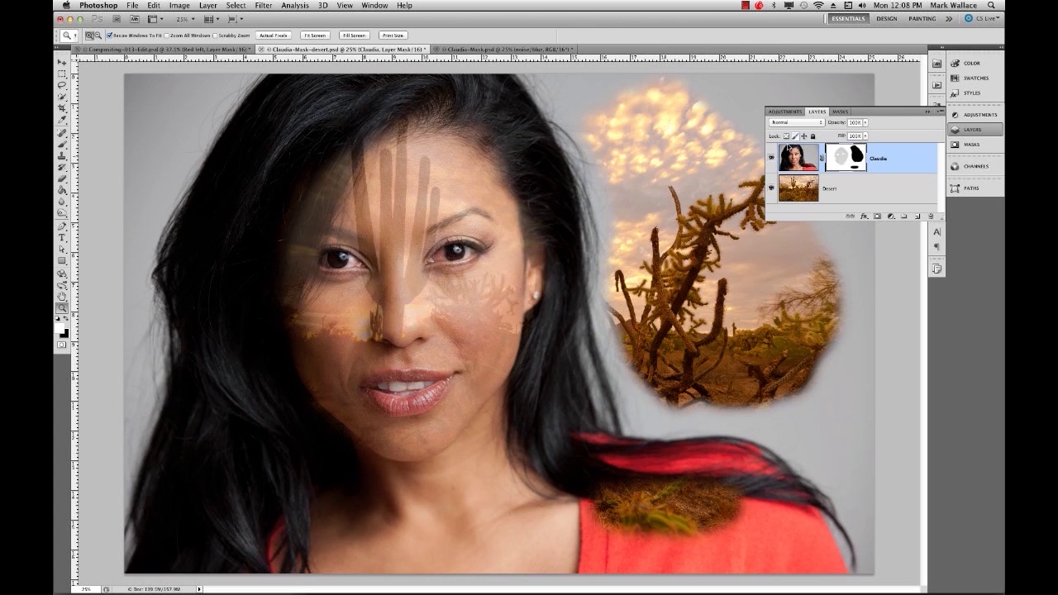
pyautogui.keyDown('alt'); pyautogui.click(542, 226); pyautogui.keyUp('alt')
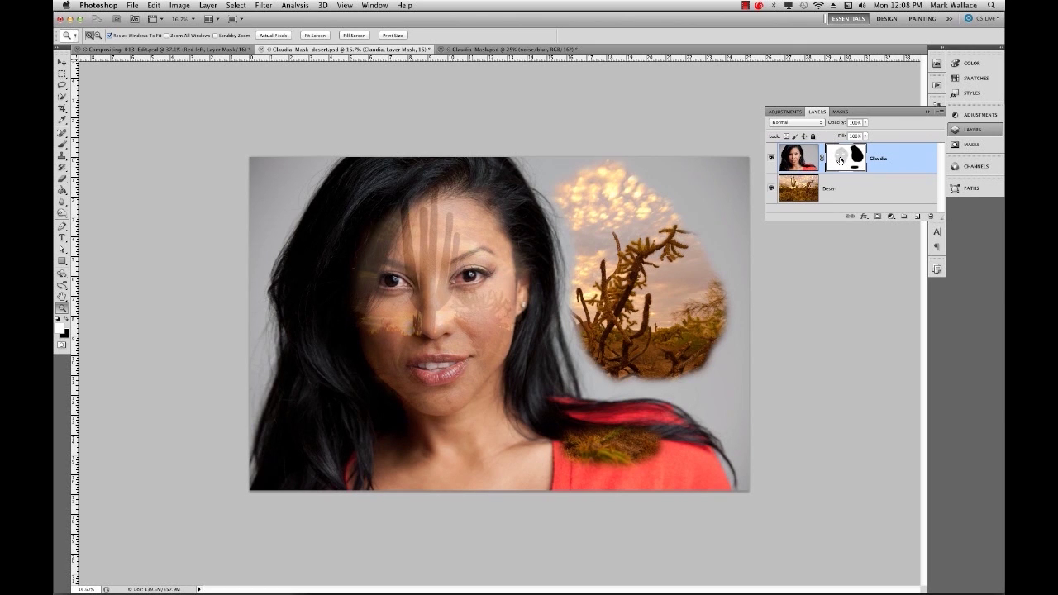
# - Switch between the portrait layer's image and its mask, ending with the image active instead of the mask
pyautogui.click(798, 159)
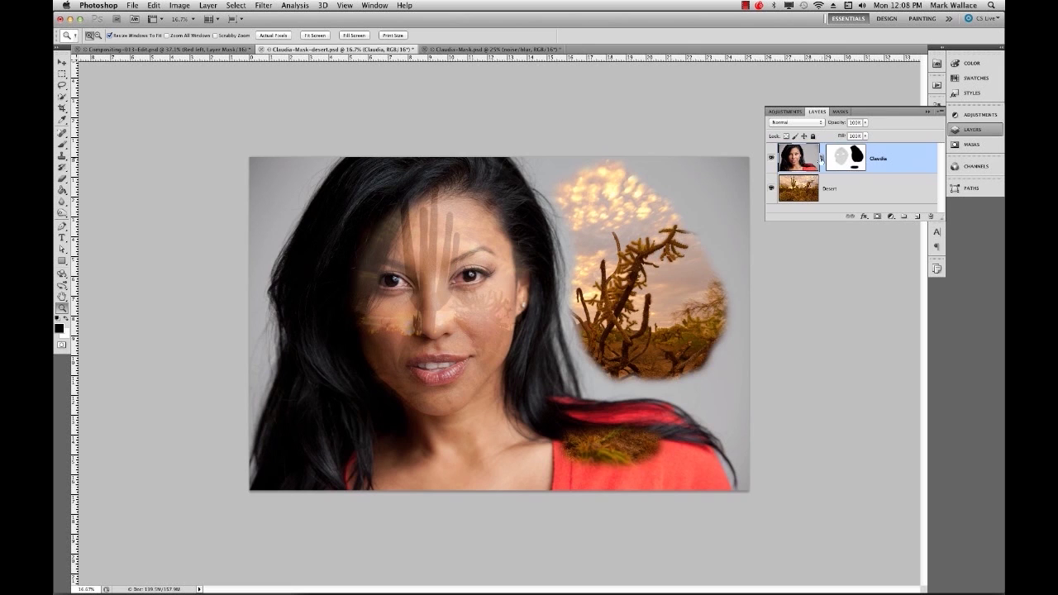
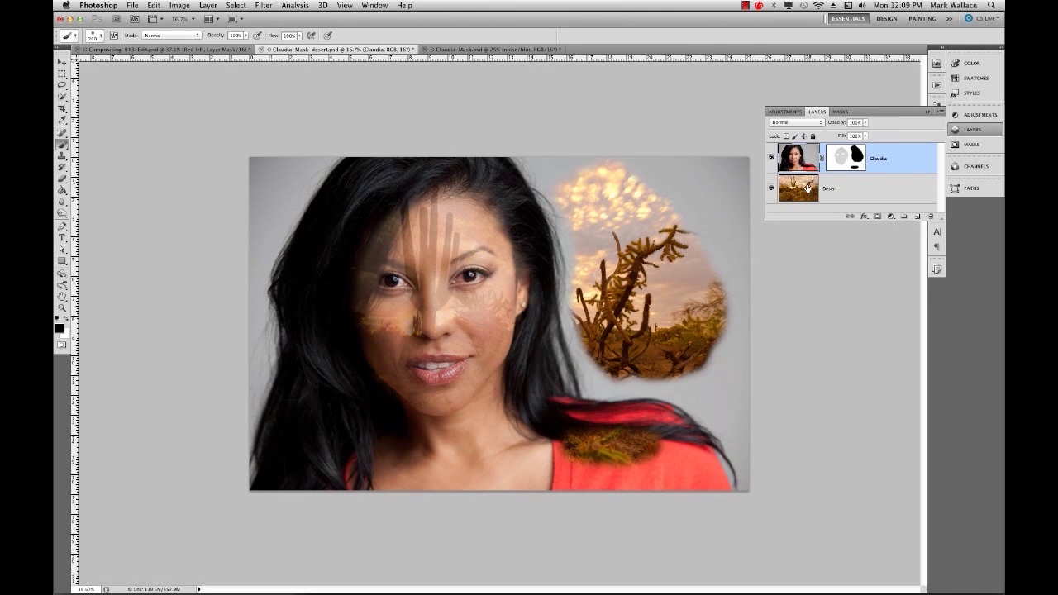
pyautogui.click(839, 159)
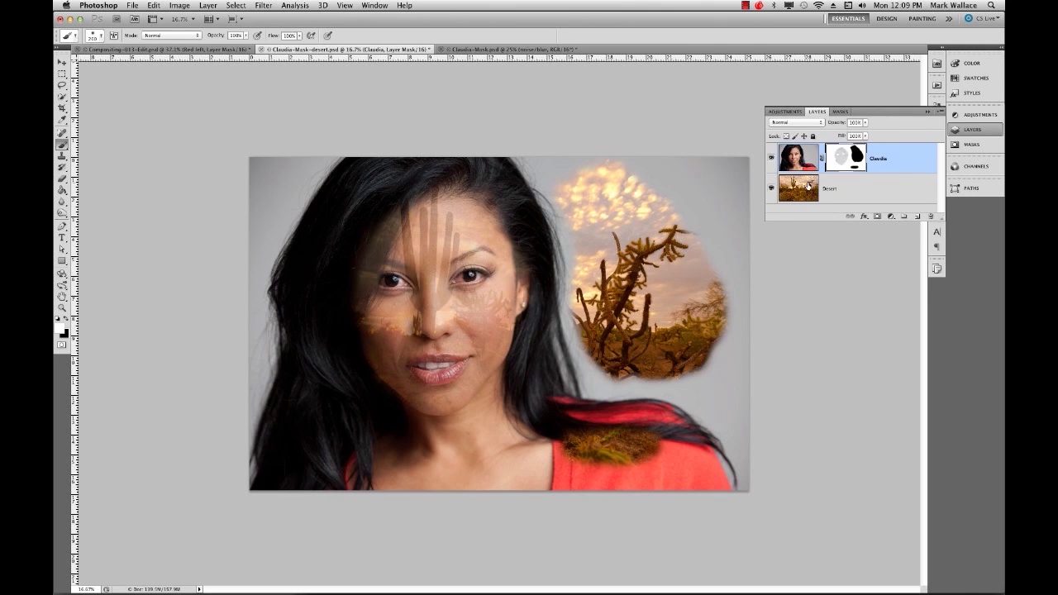
pyautogui.click(798, 159)
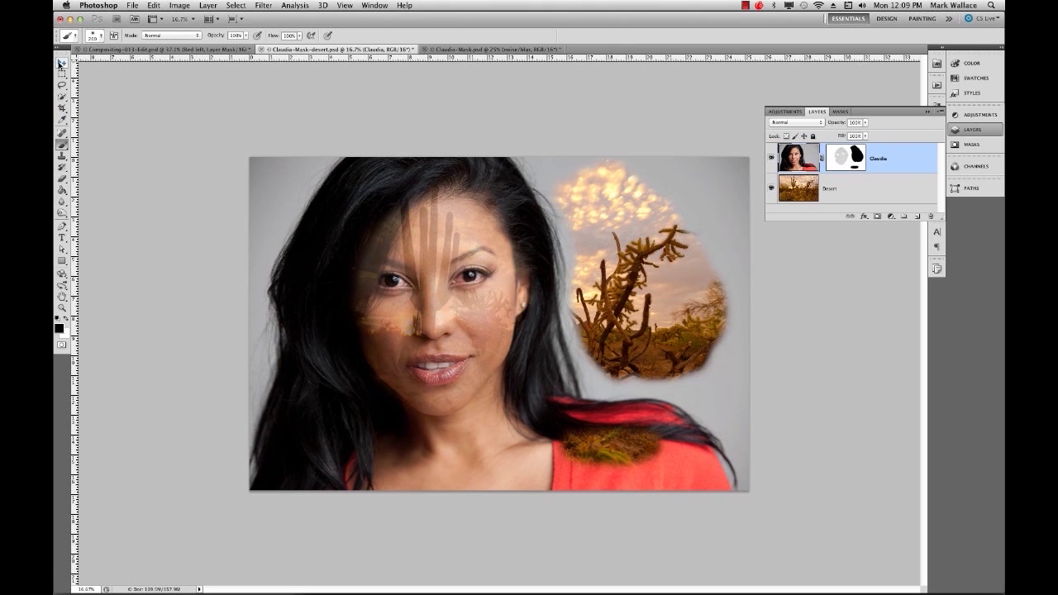
# - Move the portrait layer together with its linked mask slightly around the canvas using the Move tool
pyautogui.click(61, 63)
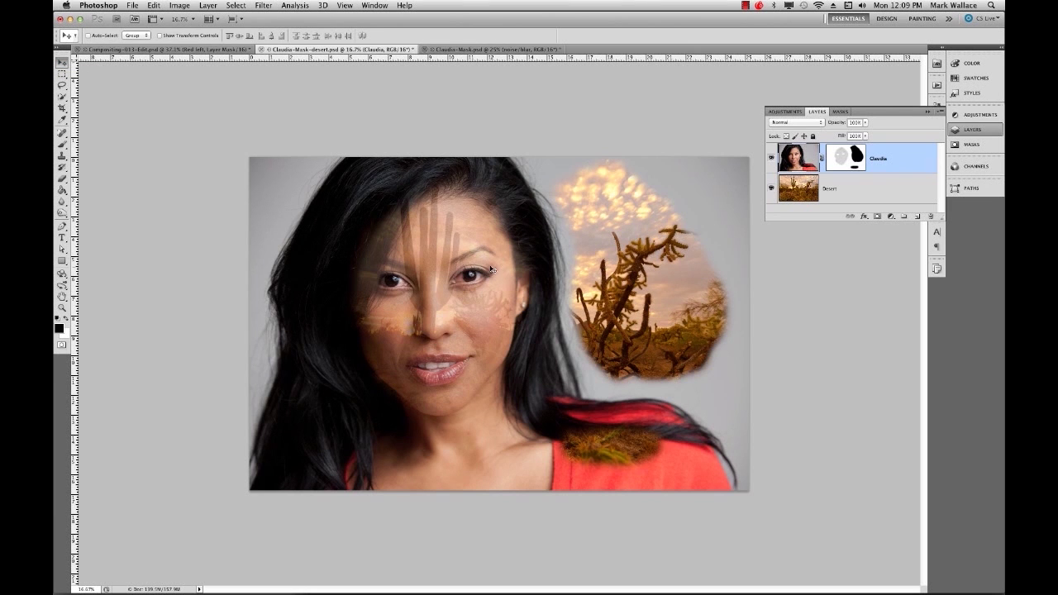
pyautogui.moveTo(490, 268); pyautogui.dragTo(404, 323)
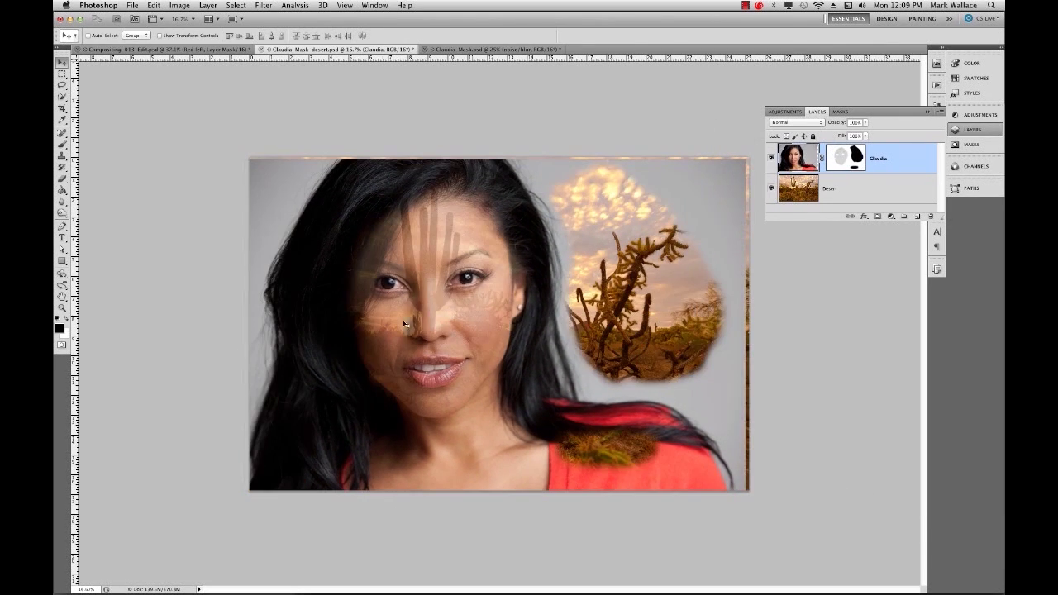
pyautogui.moveTo(473, 293); pyautogui.dragTo(480, 295)
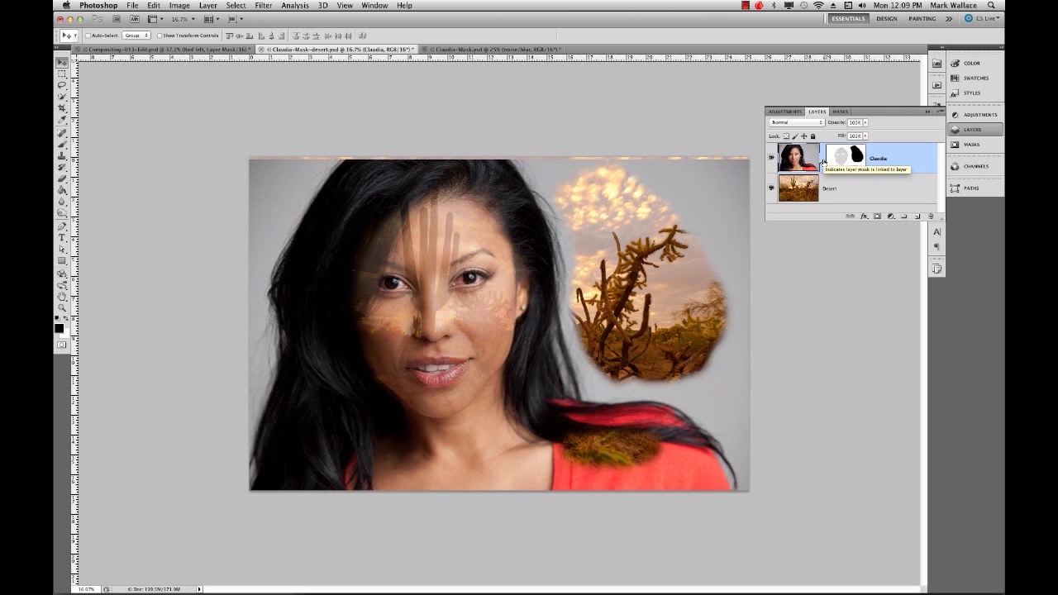
# - Unlink the mask from the portrait layer and shift only the portrait image around while the mask stays in place
pyautogui.click(824, 161)
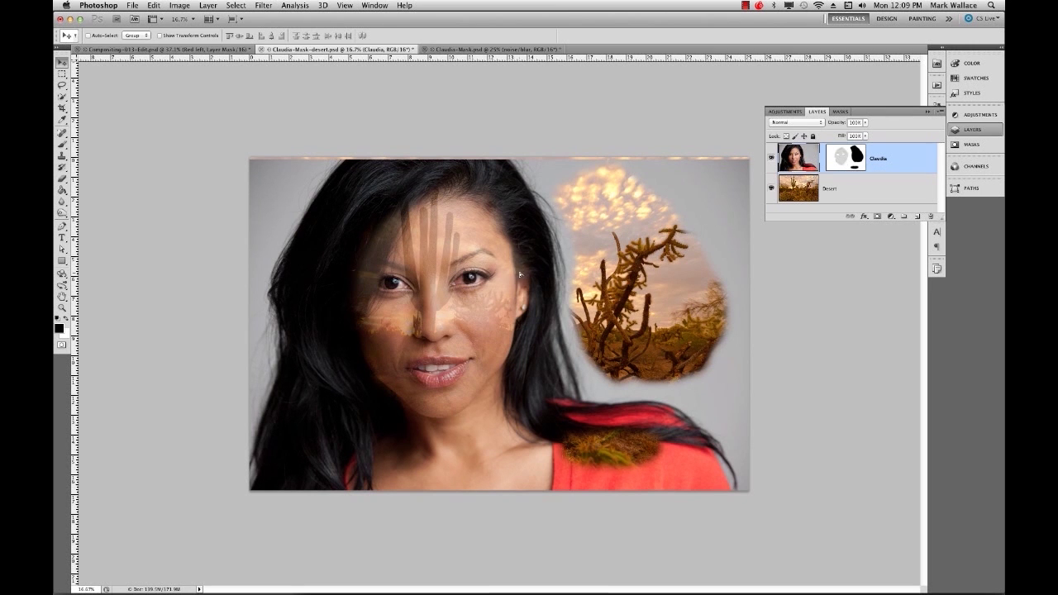
pyautogui.moveTo(520, 271); pyautogui.dragTo(710, 253)
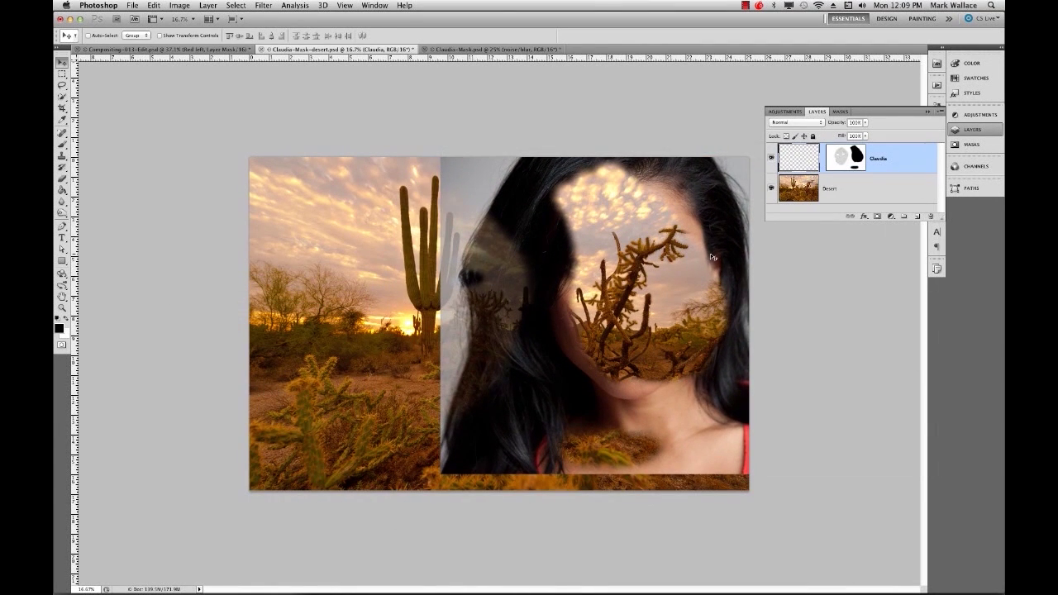
pyautogui.moveTo(515, 324); pyautogui.dragTo(405, 311)
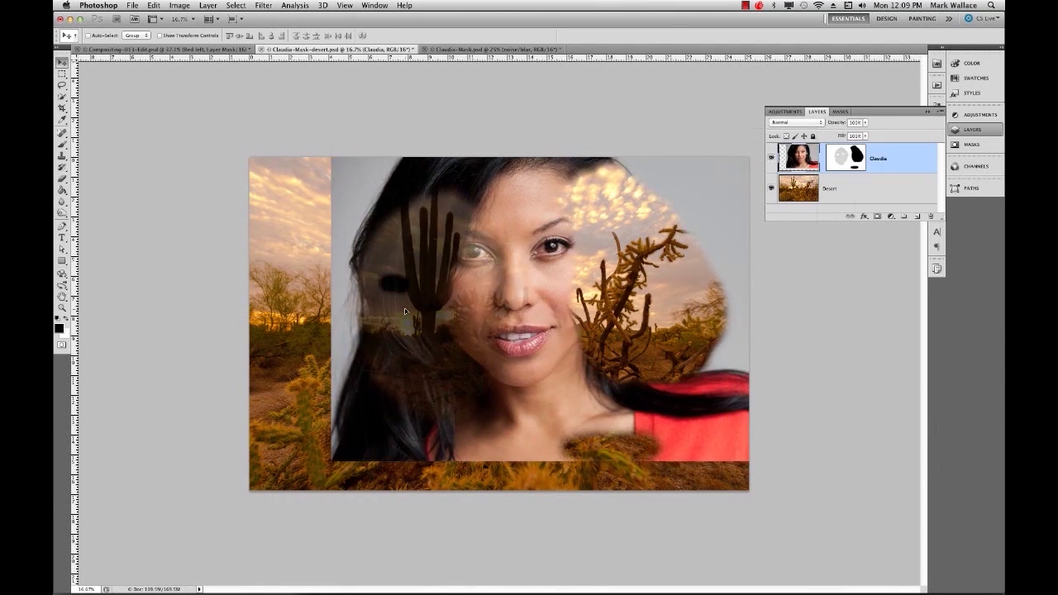
pyautogui.moveTo(480, 287); pyautogui.dragTo(395, 332)
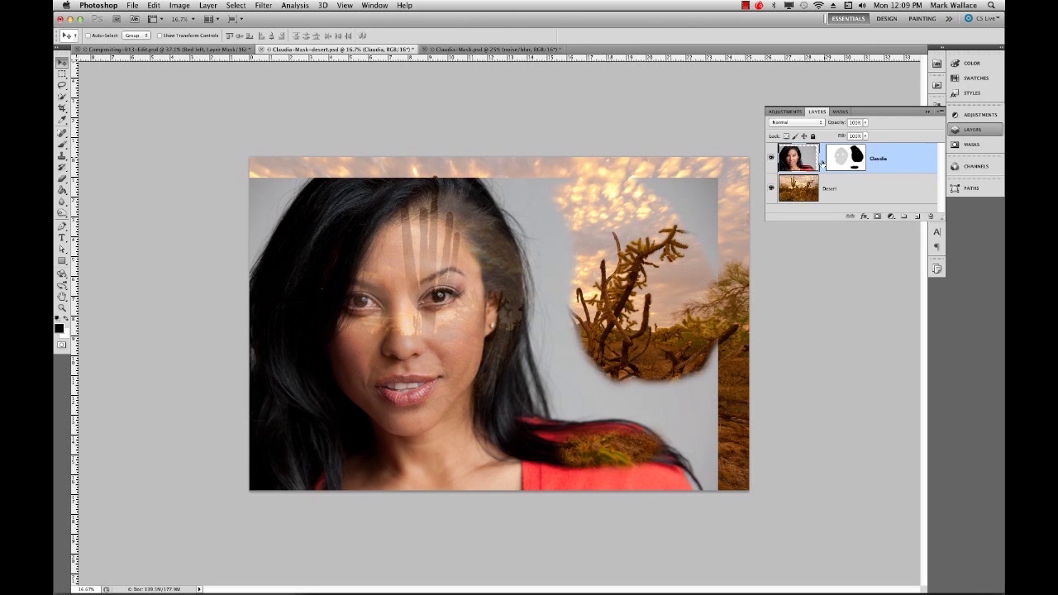
pyautogui.moveTo(419, 248); pyautogui.dragTo(384, 246)
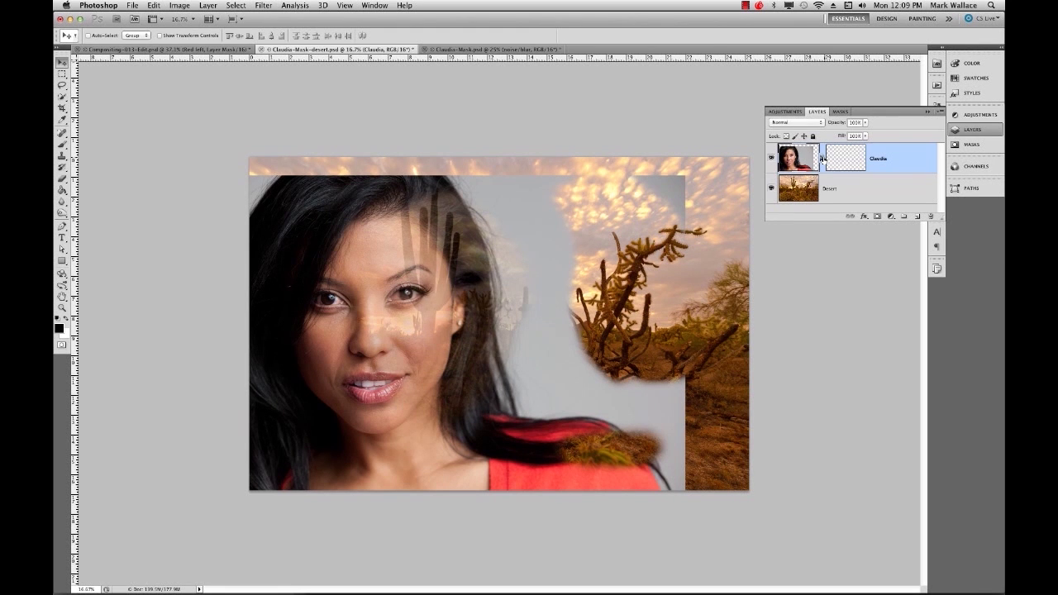
# - Relink the mask to the portrait image and move both together toward the upper right of the canvas
pyautogui.click(822, 158)
pyautogui.moveTo(439, 328); pyautogui.dragTo(496, 309)
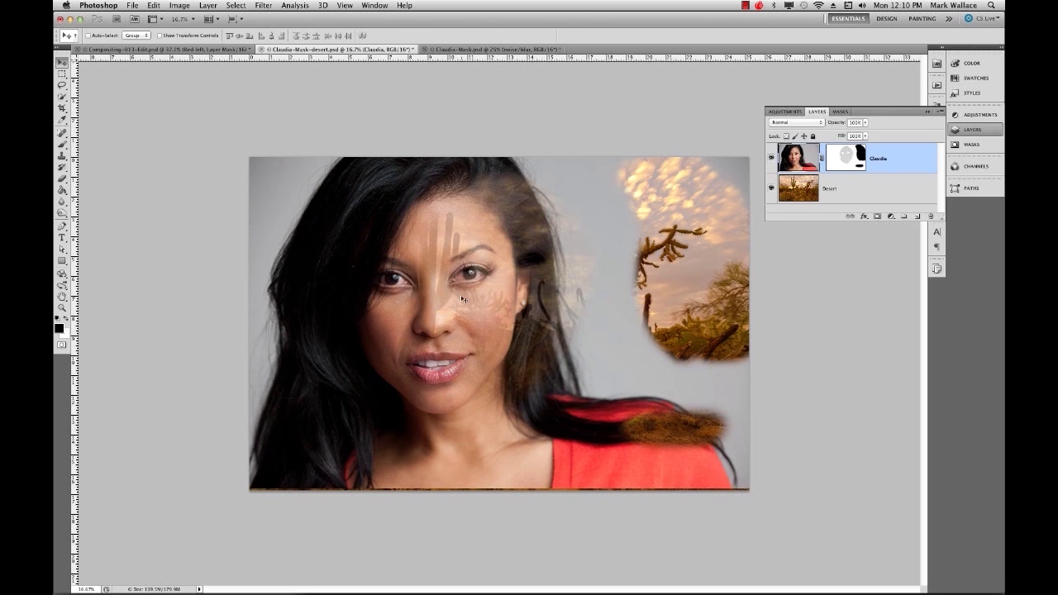
# - Switch to the blue-eyed portrait document, list all its layers, and view the eye-replacement layer alone followed by the noise/blur layer alone
pyautogui.click(468, 50)
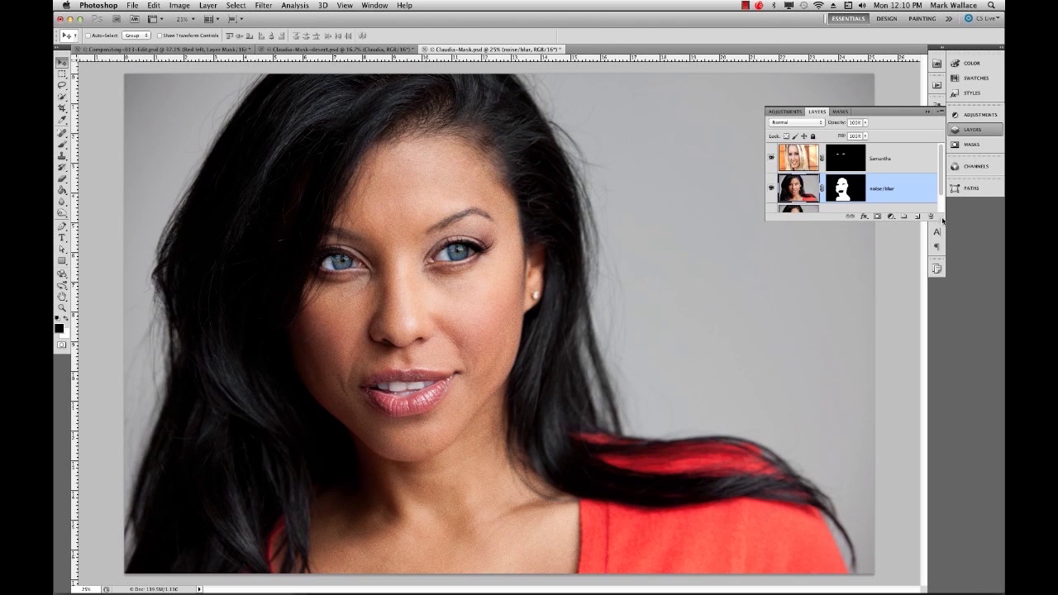
pyautogui.moveTo(942, 219); pyautogui.dragTo(948, 257)
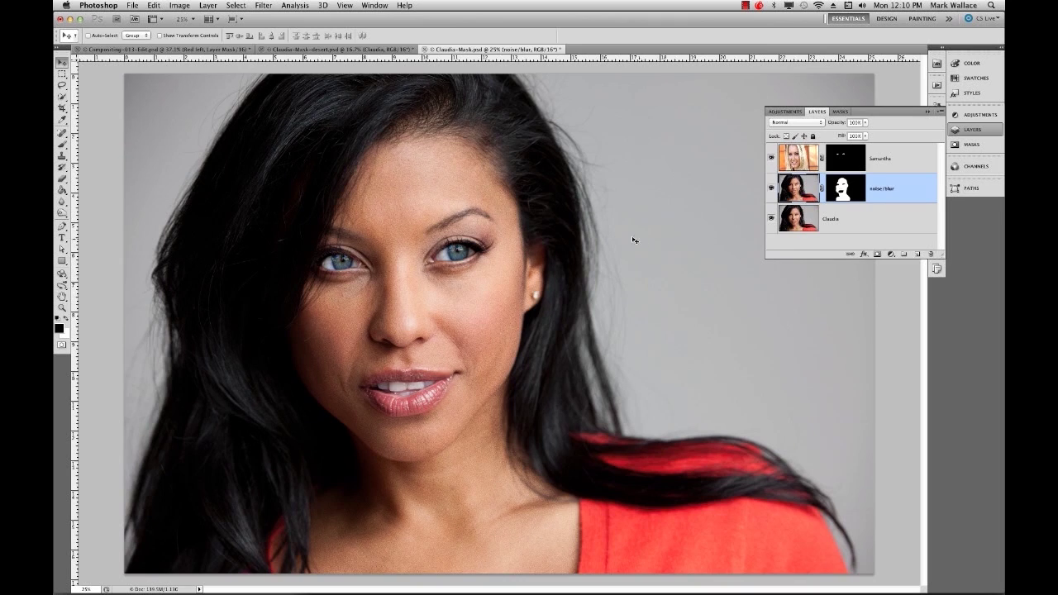
pyautogui.click(772, 188)
pyautogui.click(772, 218)
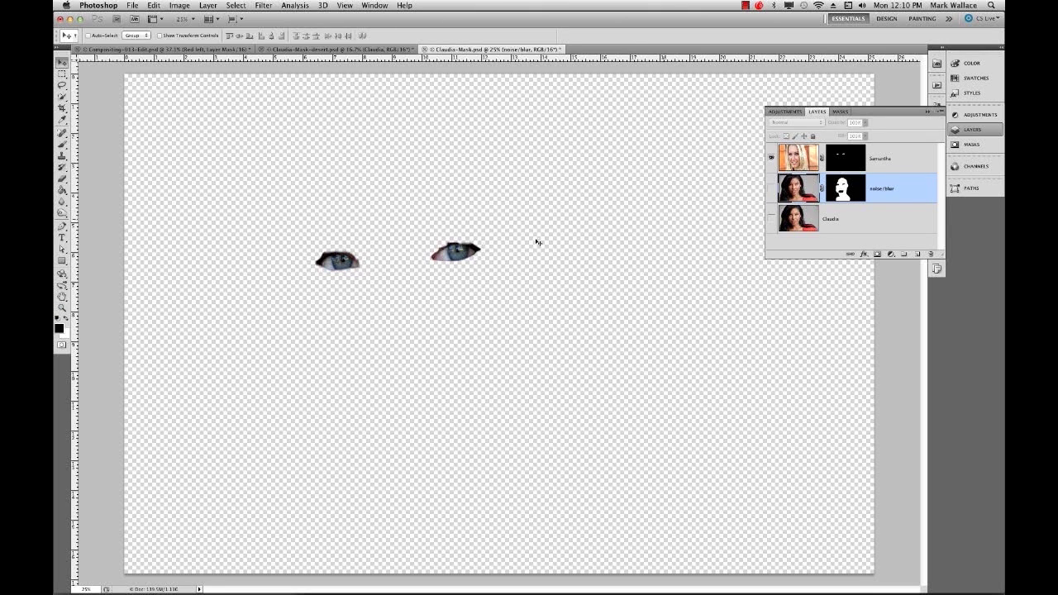
pyautogui.click(772, 158)
pyautogui.click(771, 188)
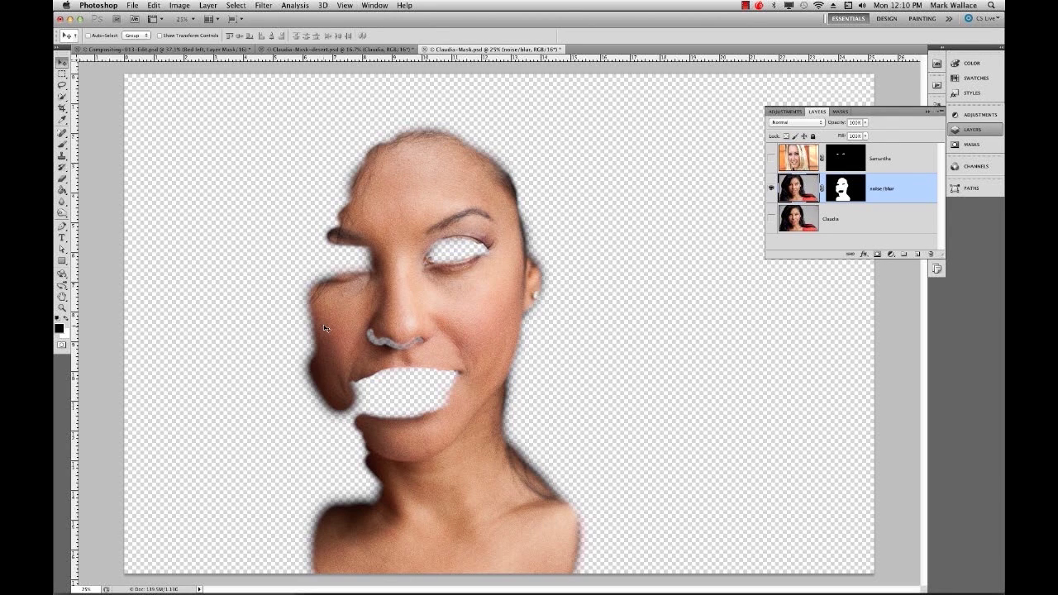
# - Zoom in to 100% around the eye and compare the noise/blur layer's skin texture with the original portrait layer
pyautogui.click(62, 310)
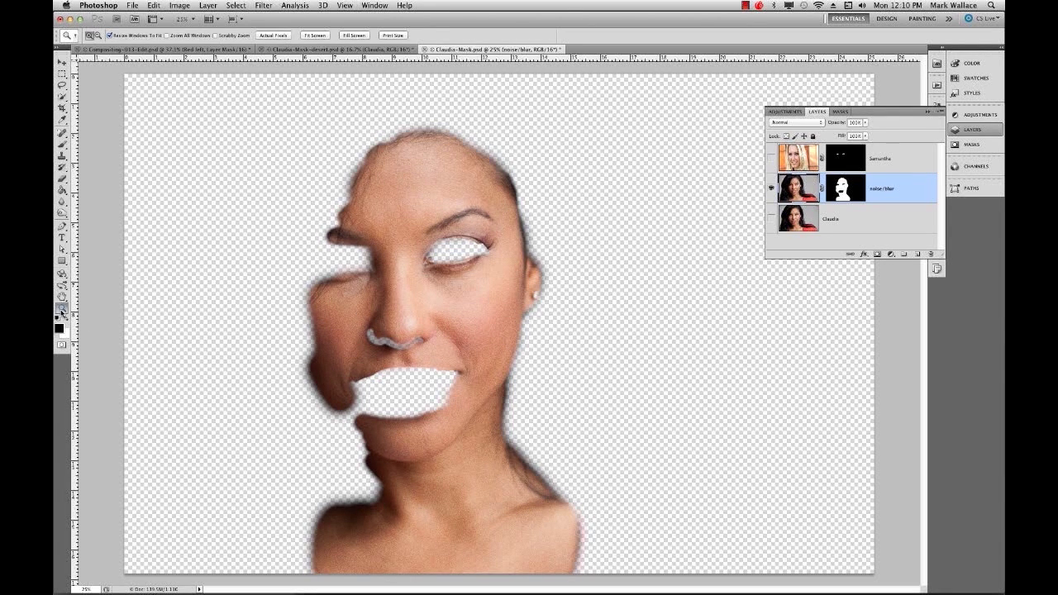
pyautogui.click(395, 246)
pyautogui.click(577, 328)
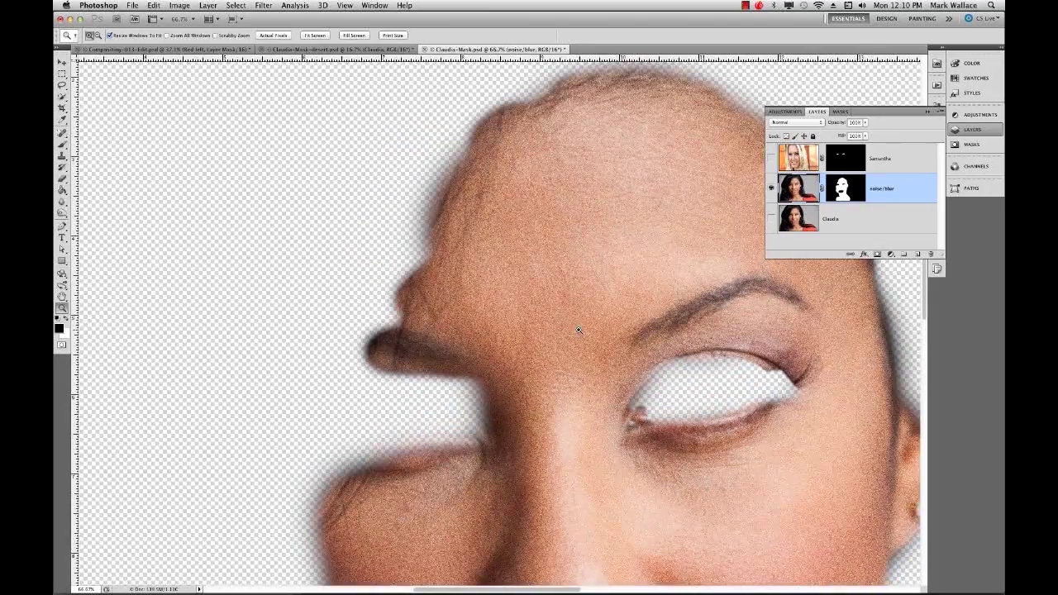
pyautogui.click(579, 330)
pyautogui.moveTo(586, 337); pyautogui.dragTo(367, 208)
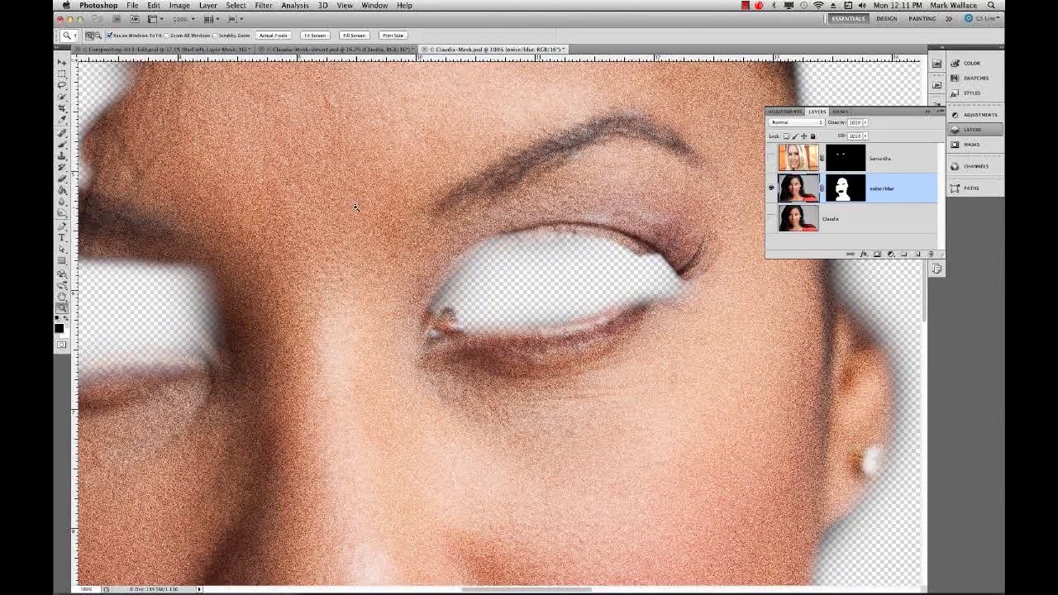
pyautogui.click(770, 188)
pyautogui.click(770, 218)
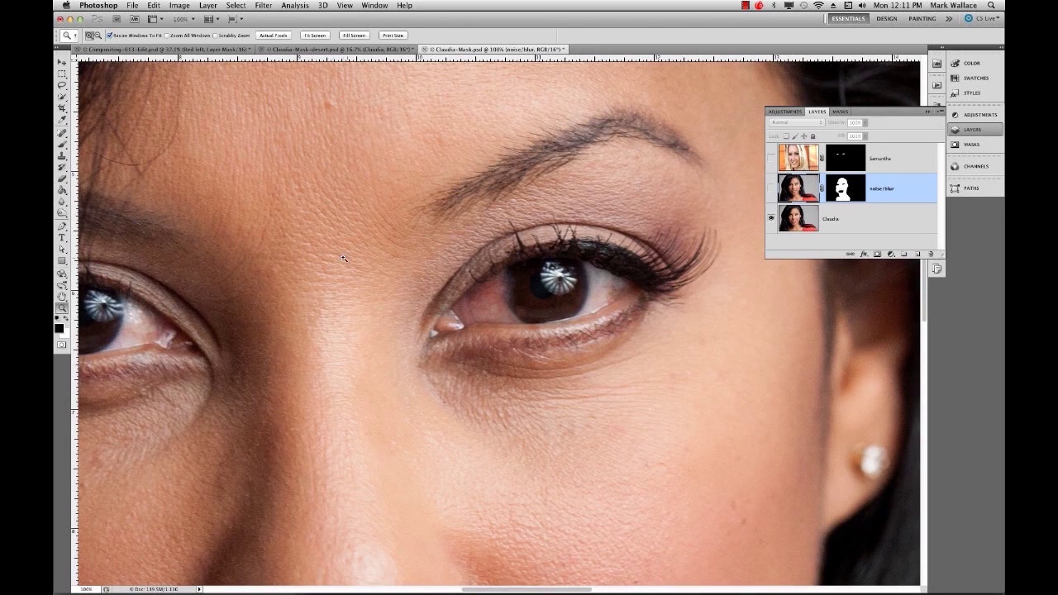
# - Examine the noise/blur layer over the portrait at 50% by toggling the base layer, and show the eye-replacement layer again
pyautogui.keyDown('alt'); pyautogui.click(314, 305); pyautogui.keyUp('alt')
pyautogui.keyDown('alt'); pyautogui.click(334, 302); pyautogui.keyUp('alt')
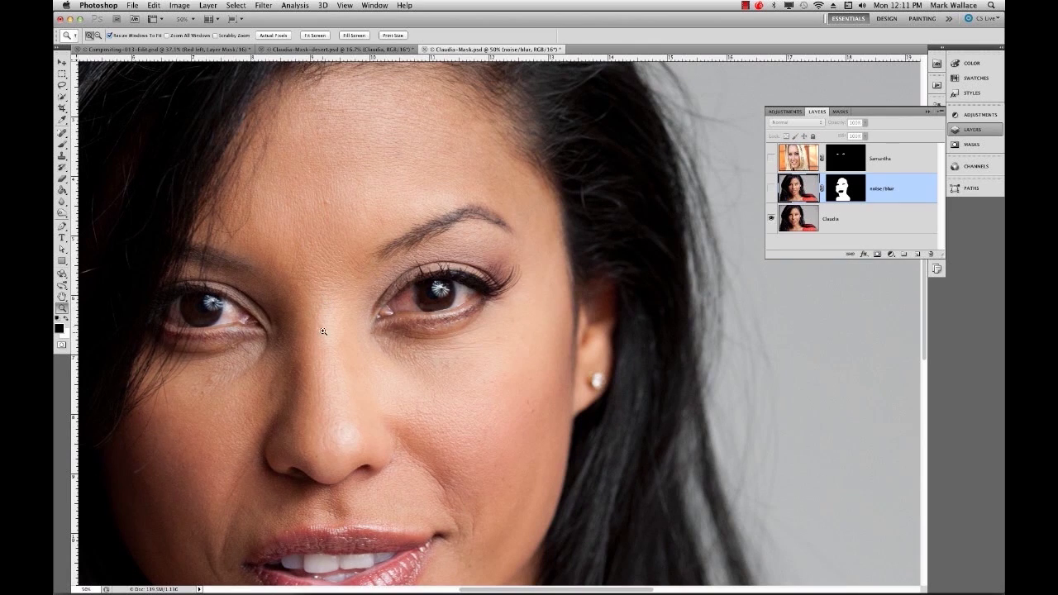
pyautogui.moveTo(320, 334); pyautogui.dragTo(333, 249)
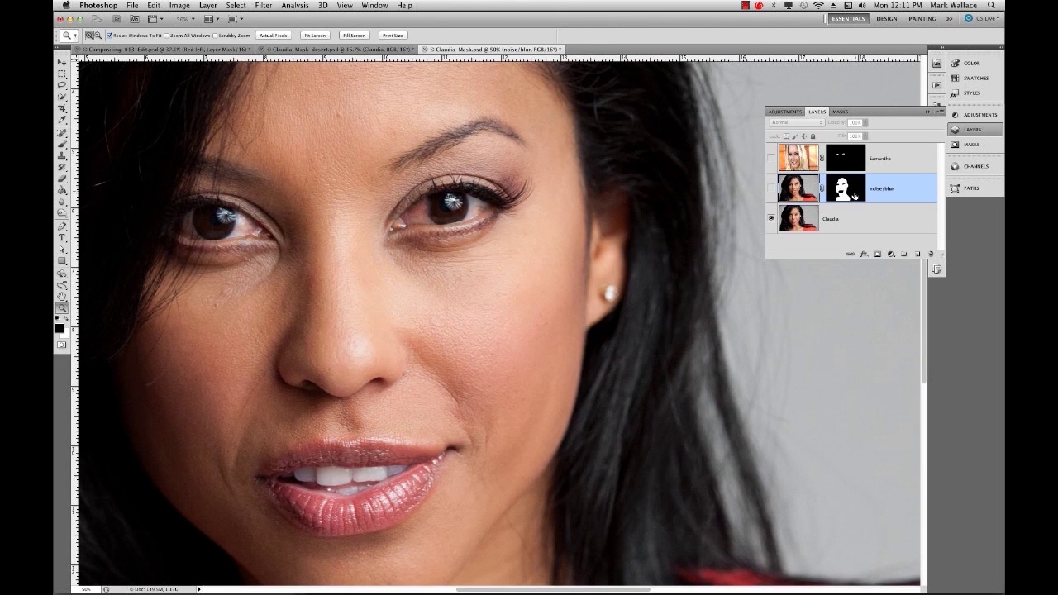
pyautogui.click(774, 190)
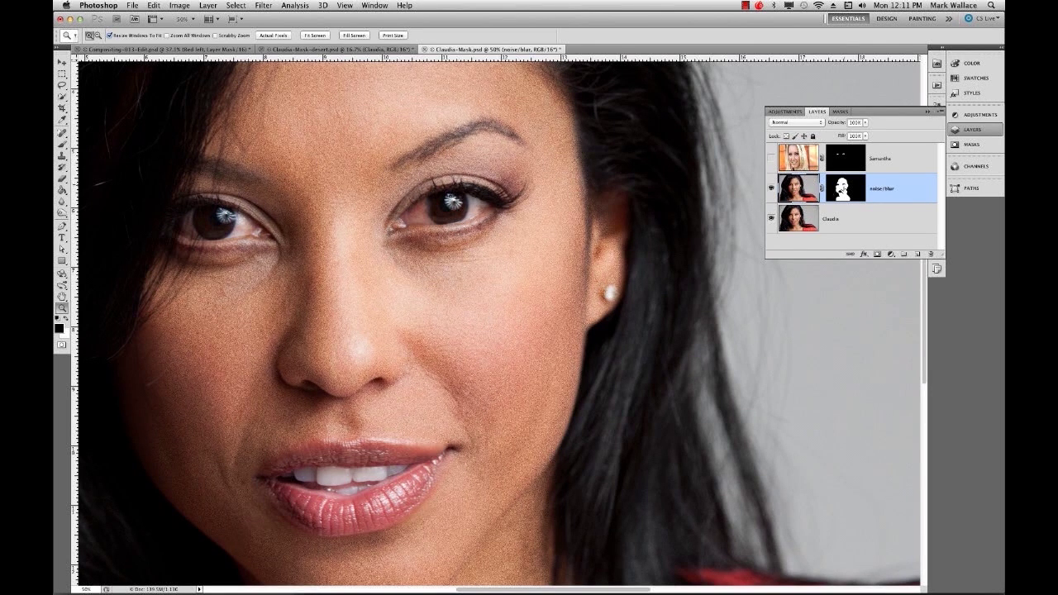
pyautogui.click(770, 218)
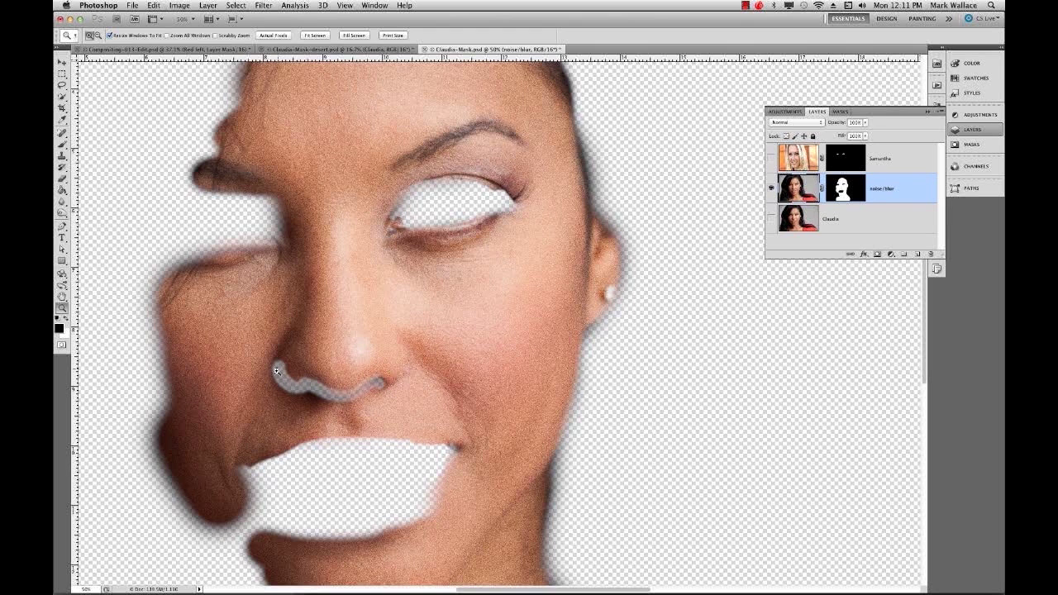
pyautogui.click(770, 219)
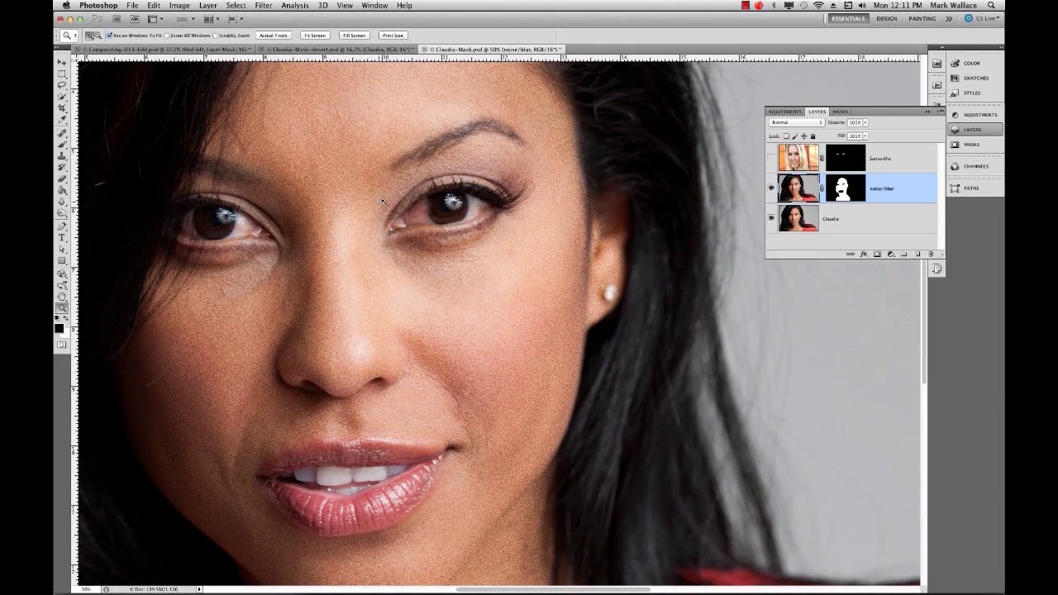
pyautogui.click(771, 158)
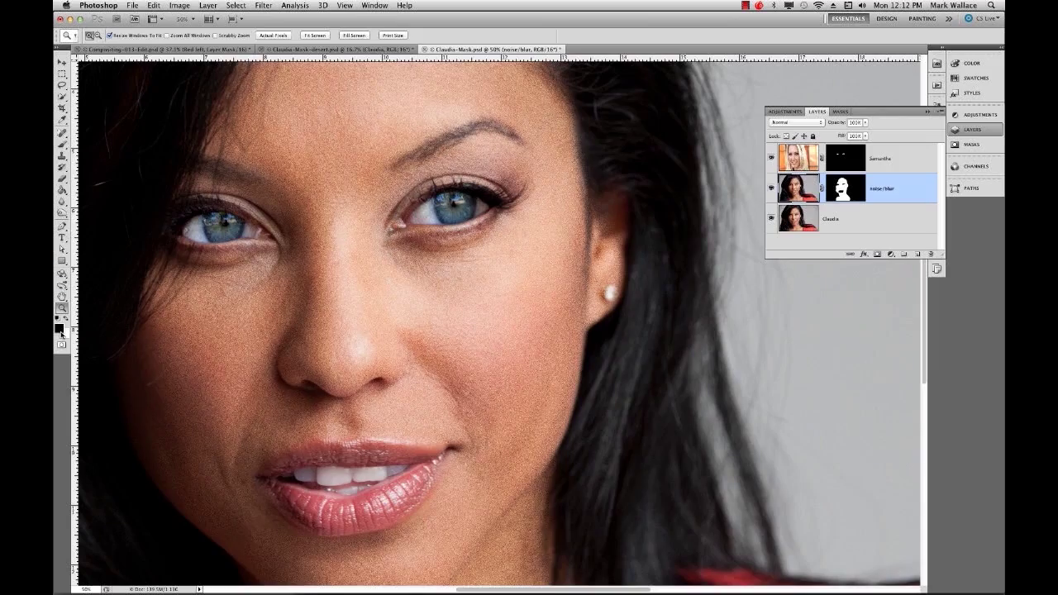
# - Zoom to 100% and examine how both replaced blue eyes blend into the face
pyautogui.doubleClick(63, 309)
pyautogui.scroll(5, 257, 175)
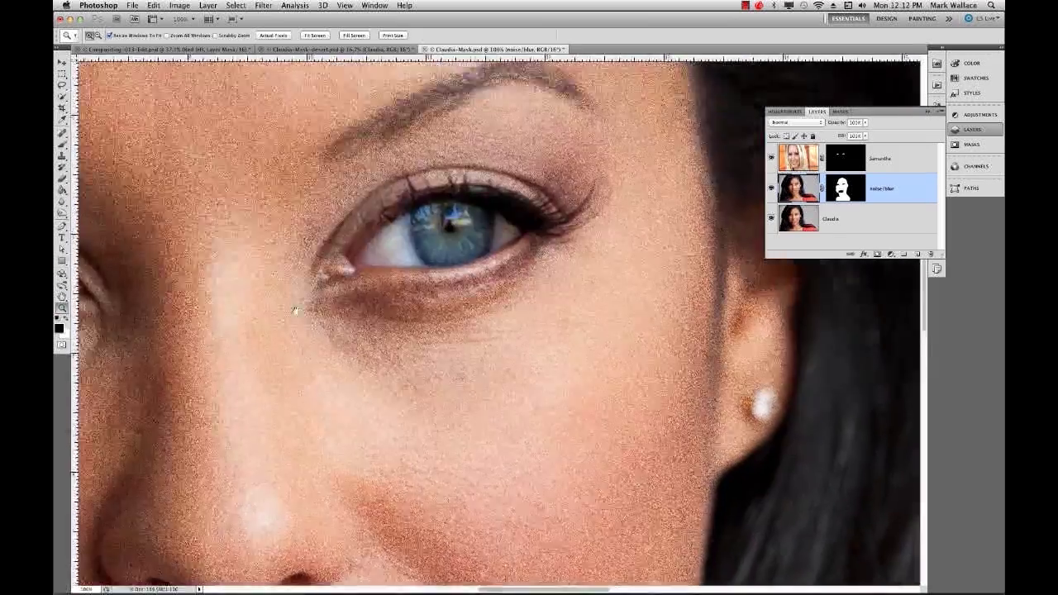
pyautogui.hscroll(-6, 303, 309)
pyautogui.hscroll(-10, 303, 309)
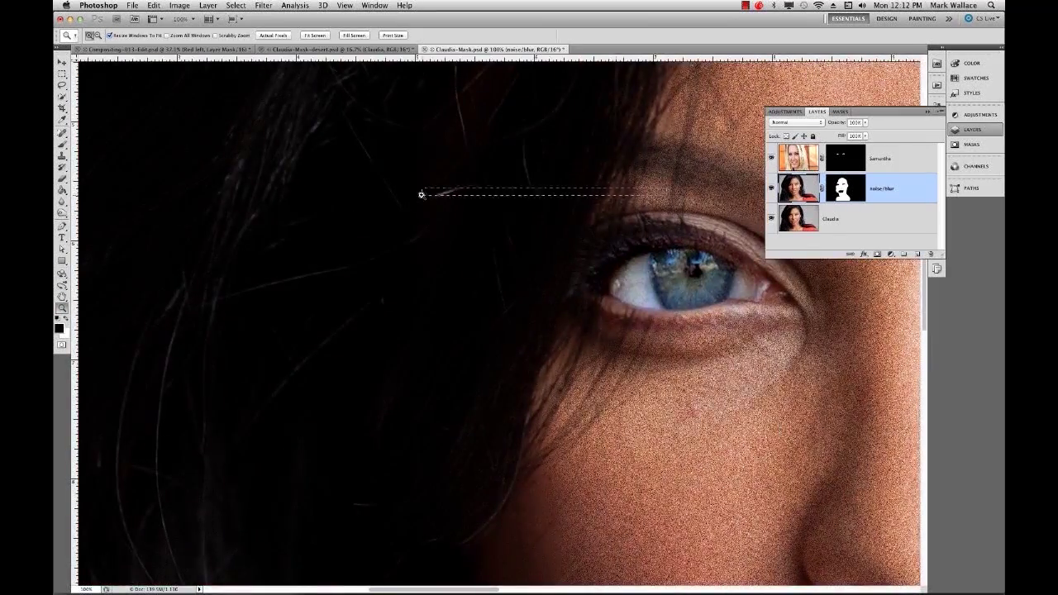
pyautogui.moveTo(420, 195); pyautogui.dragTo(288, 182)
pyautogui.doubleClick(63, 309)
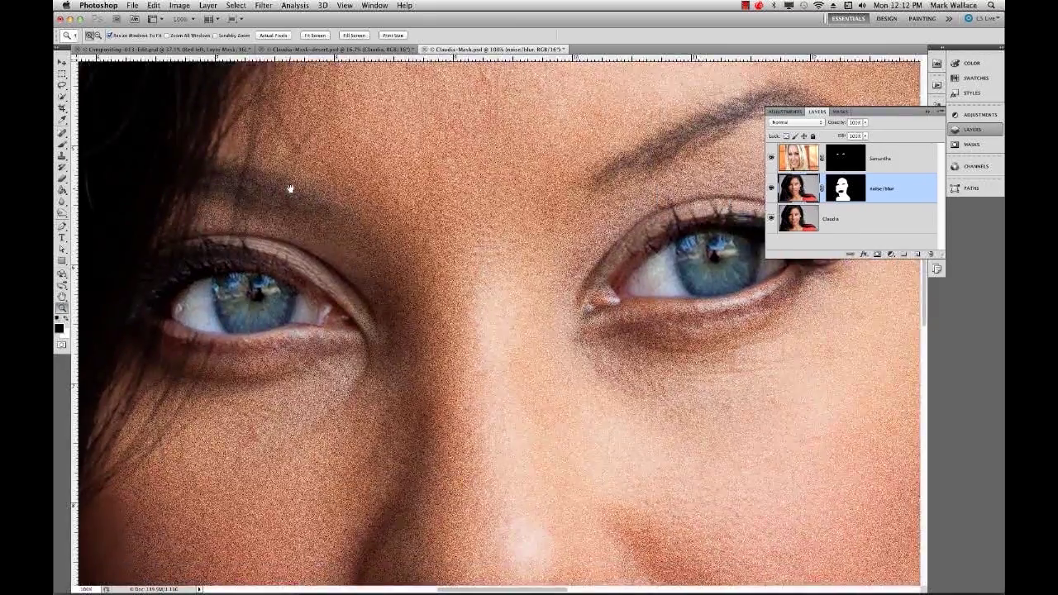
pyautogui.moveTo(531, 274); pyautogui.dragTo(429, 255)
# - Target the eye-replacement layer's mask, shrink the brush, and paint black over part of the picture's right-hand eye
pyautogui.click(841, 157)
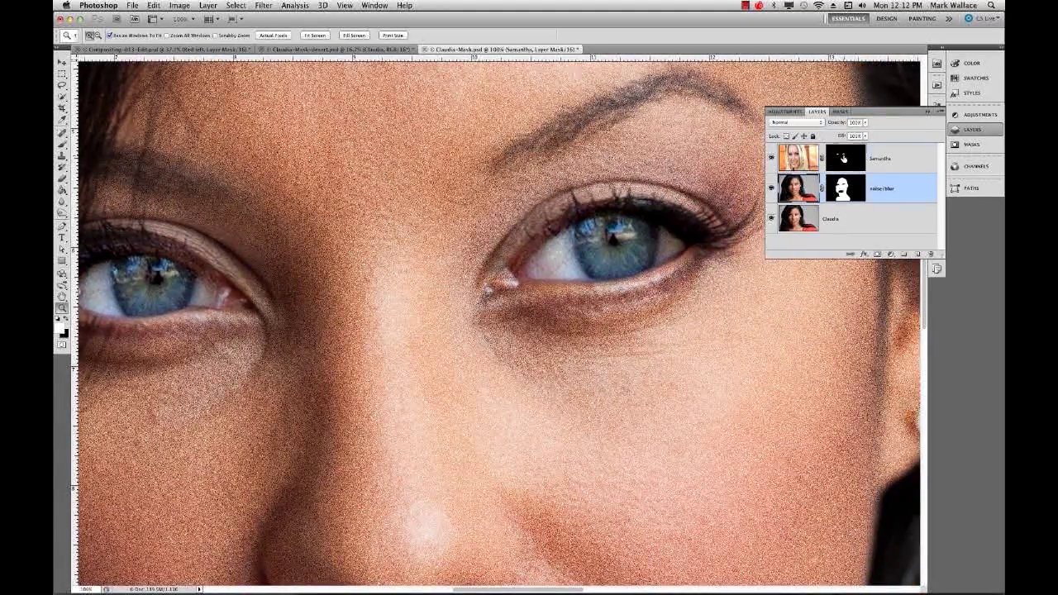
pyautogui.click(61, 144)
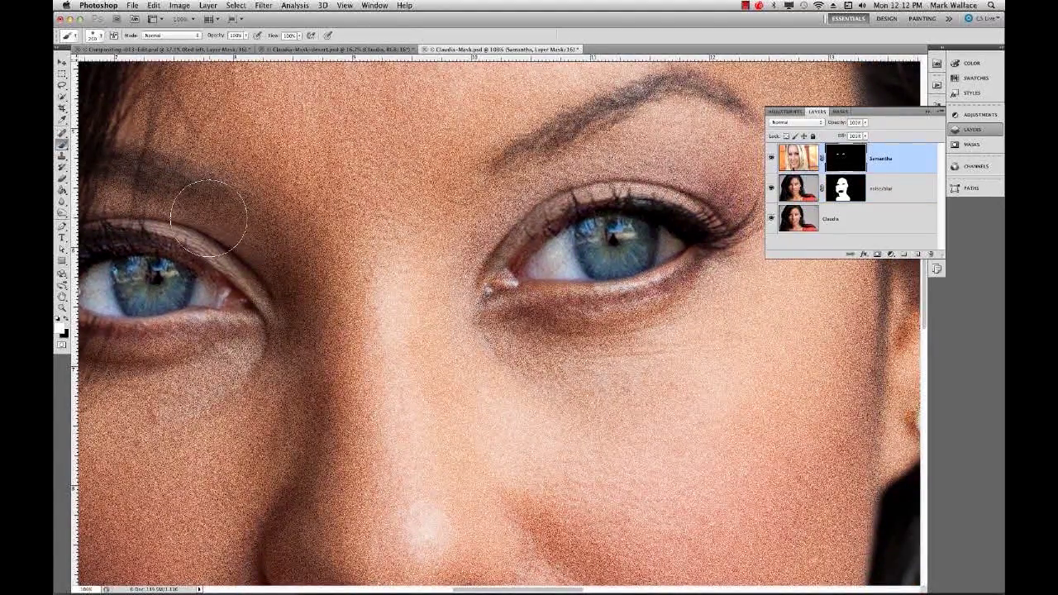
pyautogui.press('[')
pyautogui.press('[')
pyautogui.press('[')
pyautogui.press('[')
pyautogui.press('[')
pyautogui.press('[')
pyautogui.press('[')
pyautogui.press('x')
pyautogui.moveTo(582, 245)
pyautogui.mouseDown()
pyautogui.moveTo(628, 225)
pyautogui.moveTo(586, 232)
pyautogui.moveTo(634, 220)
pyautogui.moveTo(583, 228)
pyautogui.moveTo(640, 232)
pyautogui.moveTo(572, 252)
pyautogui.moveTo(581, 236)
pyautogui.moveTo(645, 226)
pyautogui.moveTo(560, 250)
pyautogui.moveTo(584, 227)
pyautogui.moveTo(643, 225)
pyautogui.moveTo(581, 242)
pyautogui.moveTo(560, 257)
pyautogui.moveTo(613, 237)
pyautogui.moveTo(561, 261)
pyautogui.mouseUp()
# - Paint white on the mask along the iris and lower edge of the right-hand eye to bring the blue eye back
pyautogui.press('x')
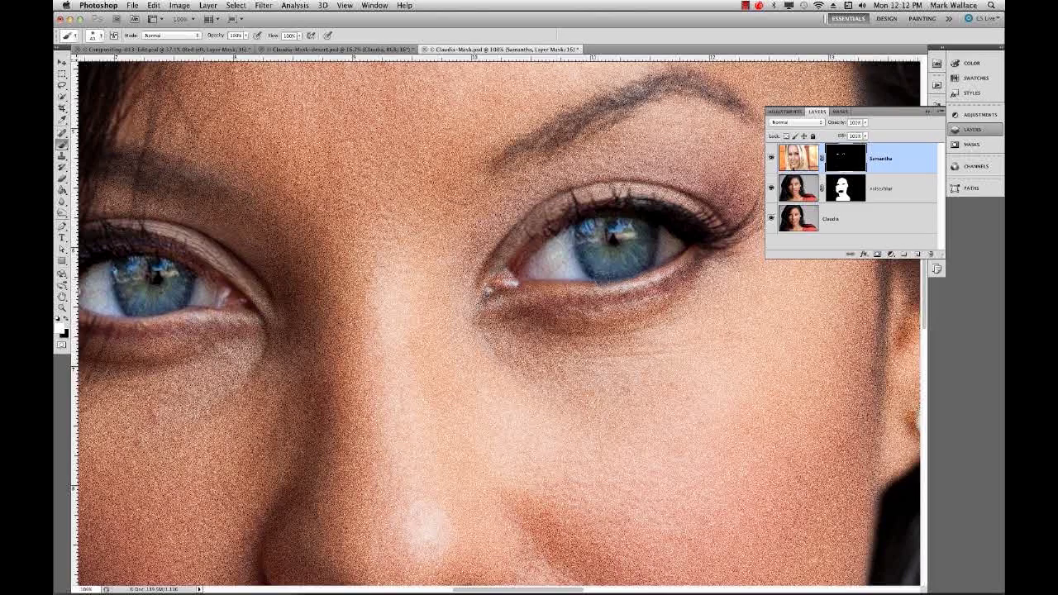
pyautogui.moveTo(604, 281)
pyautogui.mouseDown()
pyautogui.moveTo(653, 266)
pyautogui.moveTo(591, 293)
pyautogui.moveTo(649, 296)
pyautogui.moveTo(604, 304)
pyautogui.moveTo(653, 283)
pyautogui.moveTo(600, 294)
pyautogui.moveTo(655, 276)
pyautogui.moveTo(599, 289)
pyautogui.moveTo(659, 274)
pyautogui.moveTo(613, 289)
pyautogui.mouseUp()
pyautogui.press('x')
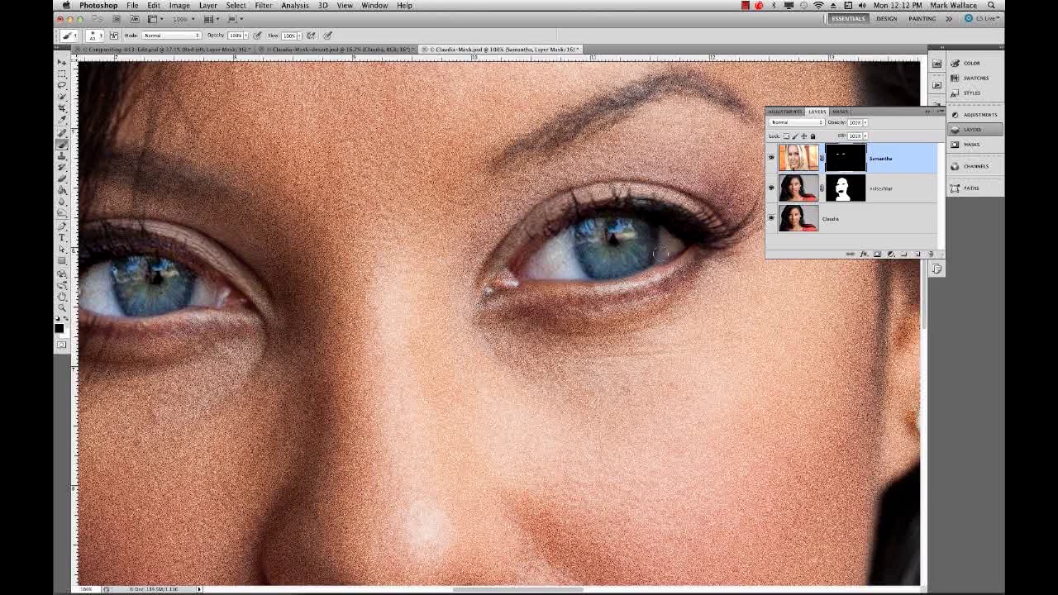
pyautogui.press('x')
pyautogui.moveTo(641, 264); pyautogui.dragTo(573, 267)
# - Fit the whole portrait in view and turn the eye-replacement layer off and on to compare the eyes
pyautogui.doubleClick(62, 298)
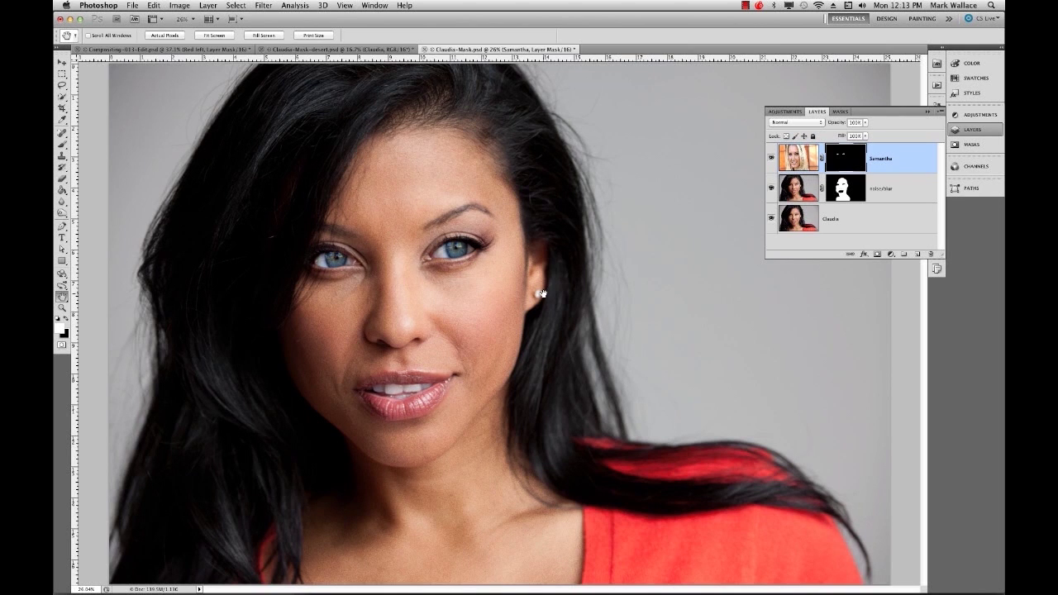
pyautogui.click(771, 159)
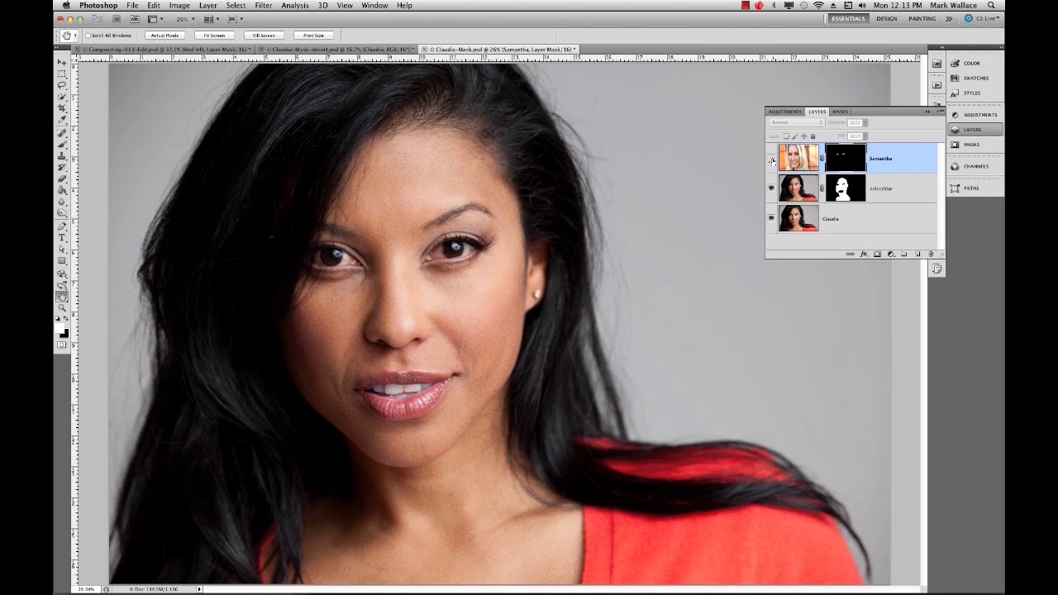
pyautogui.click(771, 159)
# - Hide the eye-replacement and noise/blur layers and add a Photo Filter adjustment layer above the original portrait layer
pyautogui.click(771, 158)
pyautogui.click(851, 222)
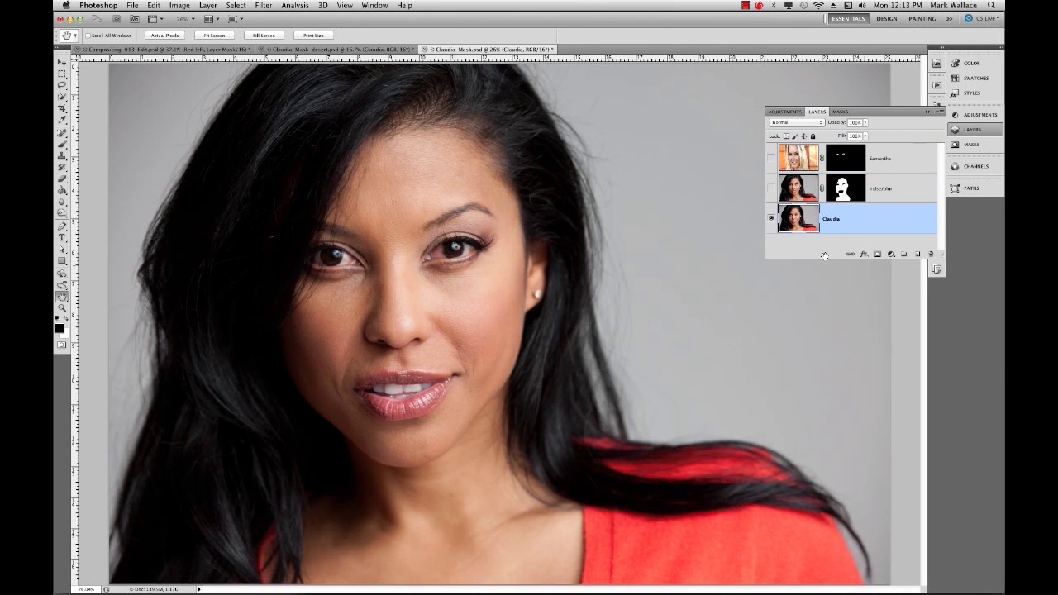
pyautogui.click(891, 254)
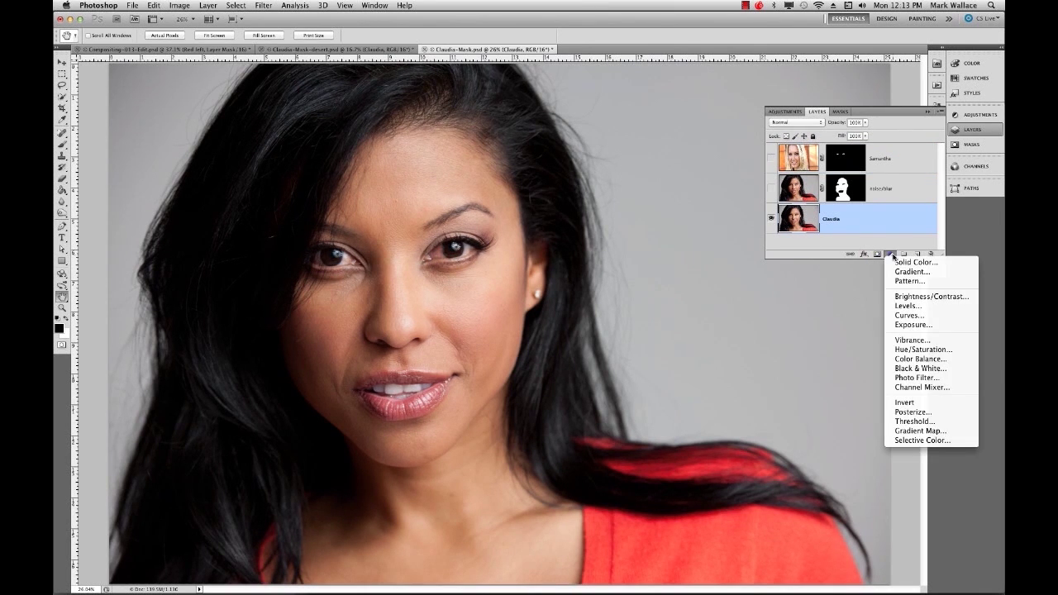
pyautogui.click(917, 377)
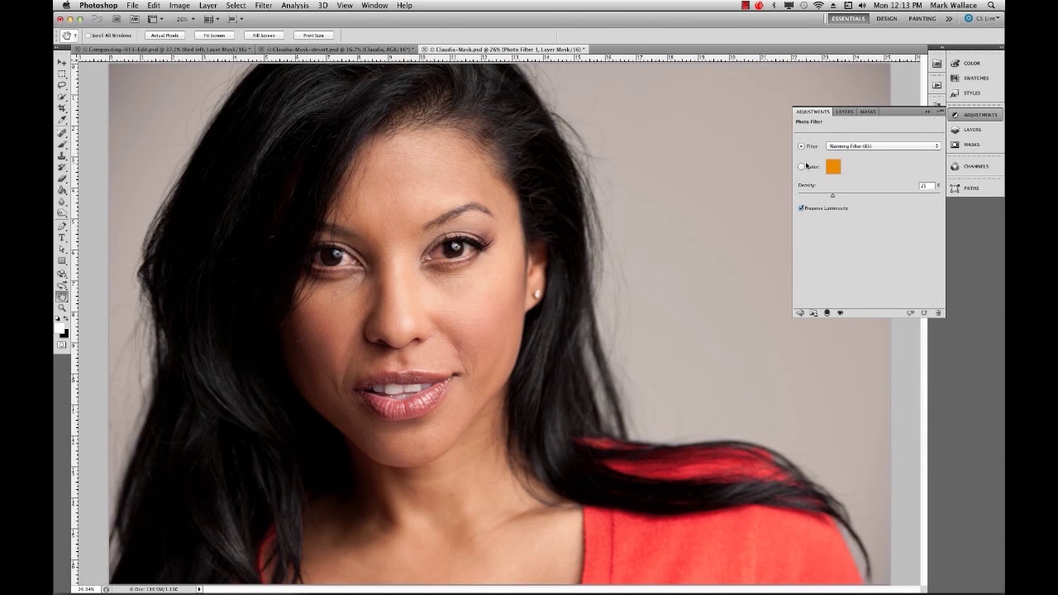
# - Set the Photo Filter adjustment to Sepia and raise its density nearly to the maximum
pyautogui.click(837, 148)
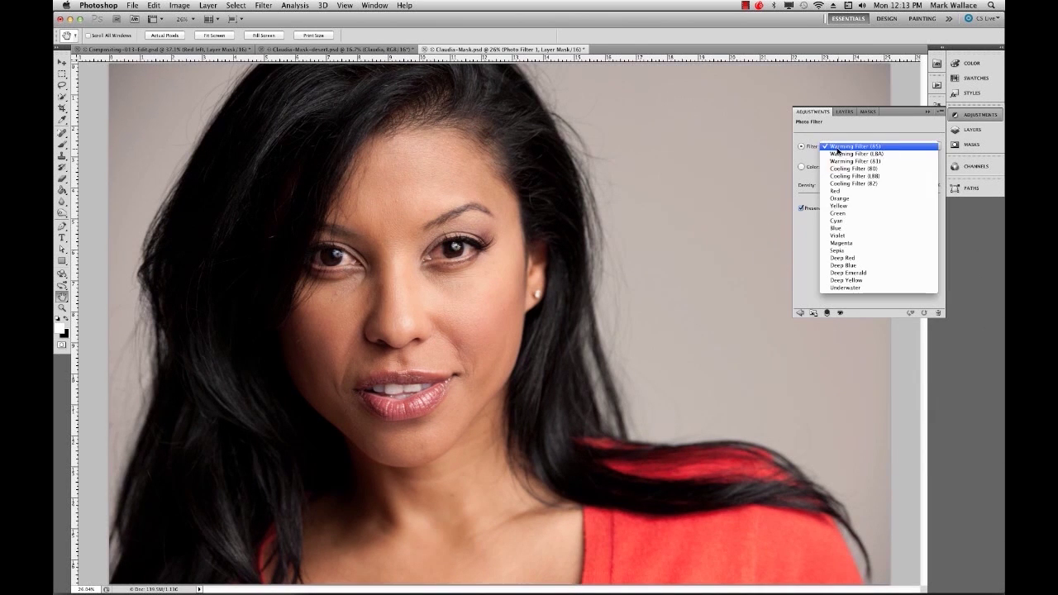
pyautogui.click(850, 251)
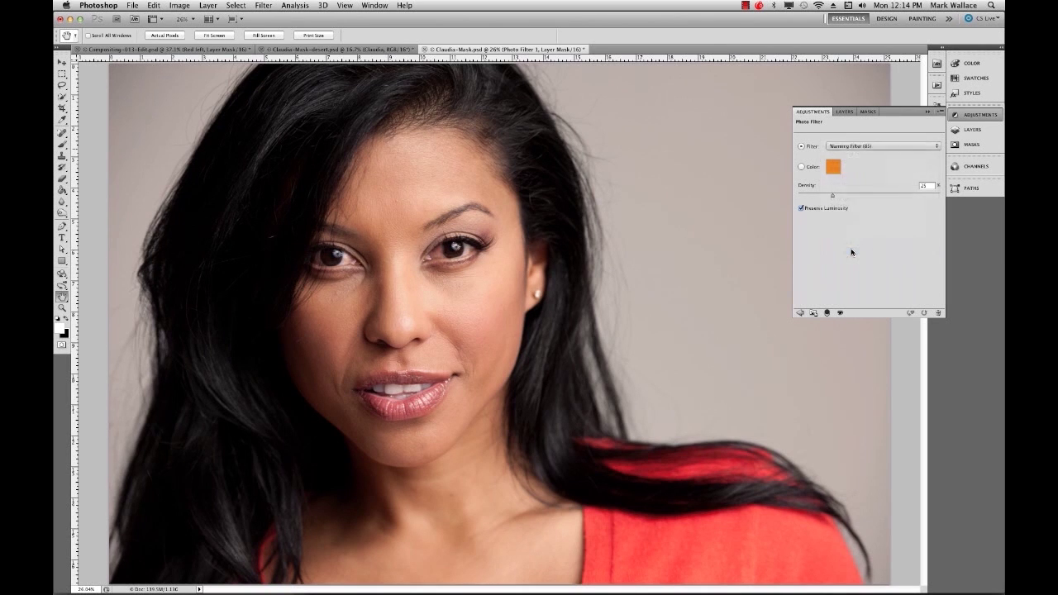
pyautogui.moveTo(836, 197); pyautogui.dragTo(855, 196)
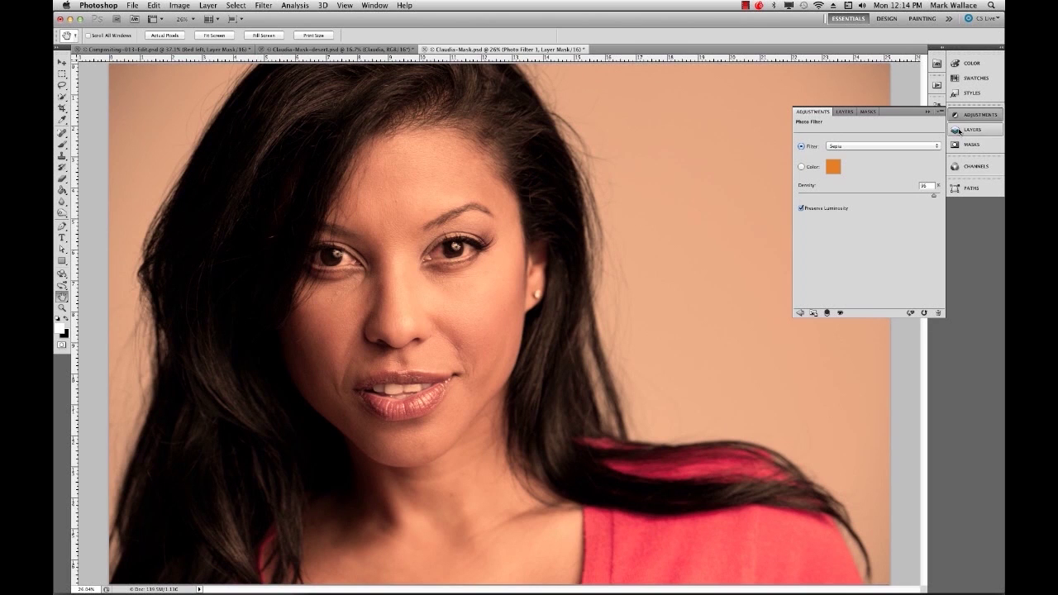
# - With a much larger brush, paint black on the Photo Filter mask over the background, hair, neck and shirt, leaving the sepia effect on the face
pyautogui.click(971, 129)
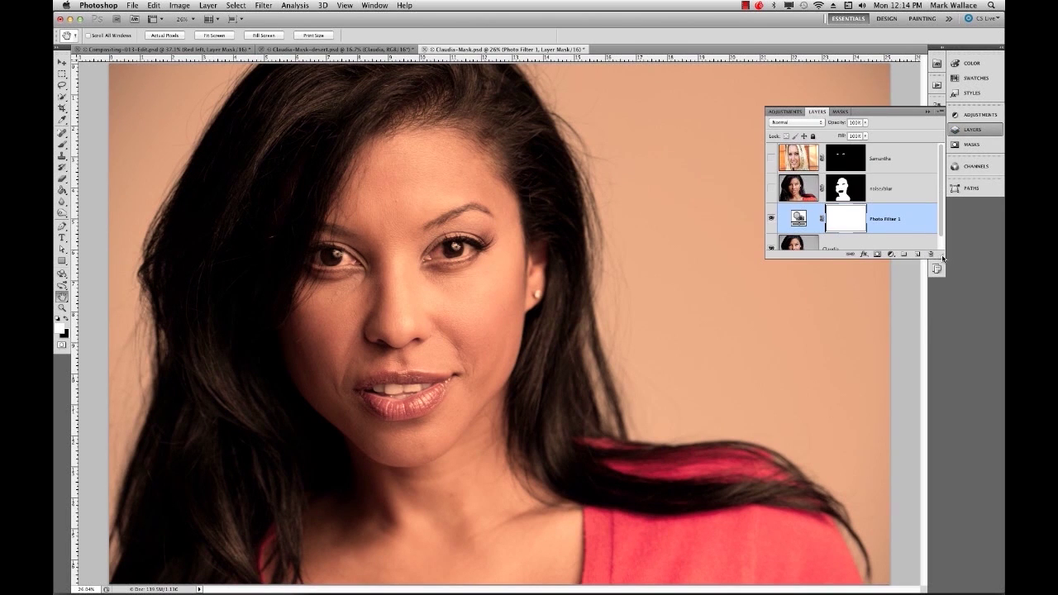
pyautogui.moveTo(942, 258); pyautogui.dragTo(943, 328)
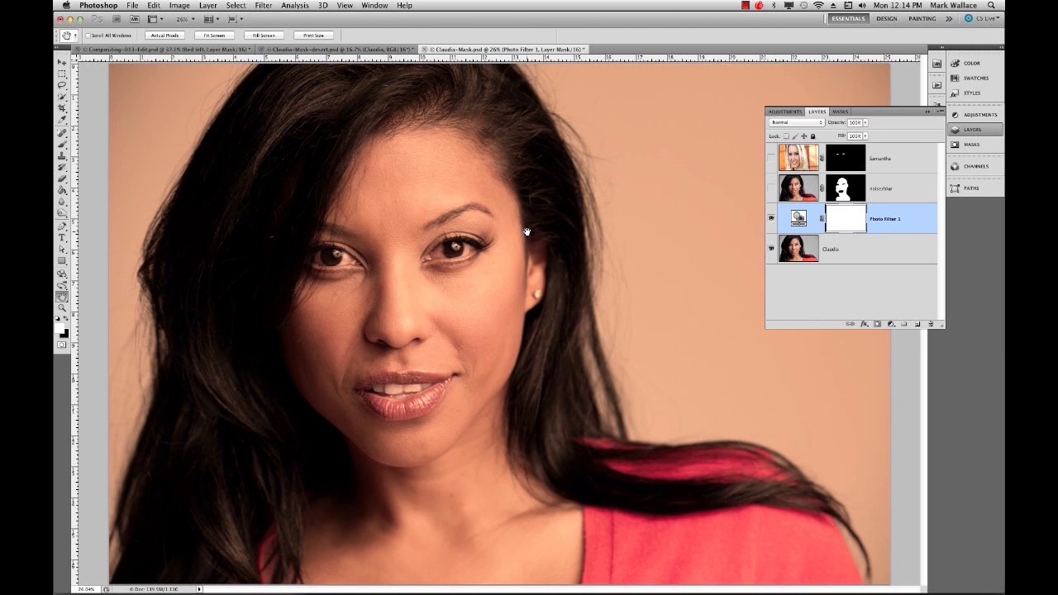
pyautogui.click(66, 145)
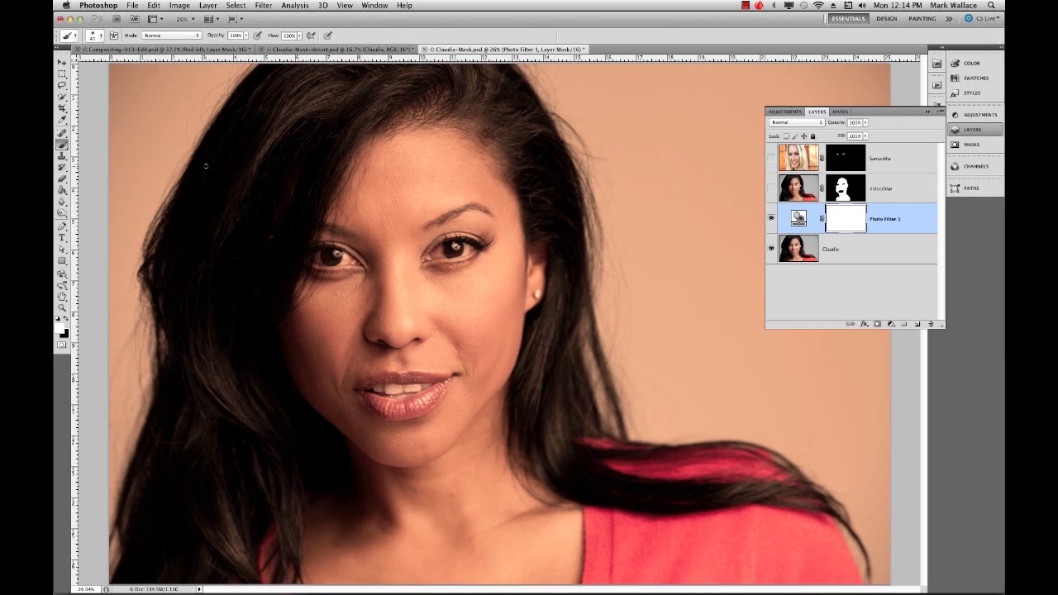
pyautogui.press(']')
pyautogui.press(']')
pyautogui.press(']')
pyautogui.press(']')
pyautogui.press(']')
pyautogui.press(']')
pyautogui.press(']')
pyautogui.press(']')
pyautogui.moveTo(666, 269)
pyautogui.mouseDown()
pyautogui.moveTo(642, 272)
pyautogui.moveTo(608, 136)
pyautogui.mouseUp()
pyautogui.moveTo(636, 341)
pyautogui.mouseDown()
pyautogui.moveTo(661, 413)
pyautogui.moveTo(632, 467)
pyautogui.moveTo(653, 463)
pyautogui.moveTo(727, 495)
pyautogui.mouseUp()
pyautogui.moveTo(884, 543)
pyautogui.mouseDown()
pyautogui.moveTo(853, 81)
pyautogui.moveTo(551, 110)
pyautogui.moveTo(710, 92)
pyautogui.moveTo(780, 160)
pyautogui.moveTo(794, 222)
pyautogui.moveTo(711, 284)
pyautogui.moveTo(675, 357)
pyautogui.moveTo(759, 452)
pyautogui.moveTo(812, 425)
pyautogui.moveTo(802, 350)
pyautogui.moveTo(780, 387)
pyautogui.moveTo(838, 514)
pyautogui.moveTo(800, 350)
pyautogui.moveTo(870, 556)
pyautogui.moveTo(346, 563)
pyautogui.moveTo(551, 524)
pyautogui.moveTo(120, 520)
pyautogui.moveTo(118, 468)
pyautogui.mouseUp()
pyautogui.moveTo(232, 83)
pyautogui.mouseDown()
pyautogui.moveTo(132, 120)
pyautogui.moveTo(234, 57)
pyautogui.moveTo(124, 69)
pyautogui.moveTo(106, 442)
pyautogui.moveTo(172, 182)
pyautogui.moveTo(149, 343)
pyautogui.moveTo(303, 78)
pyautogui.moveTo(220, 140)
pyautogui.moveTo(129, 441)
pyautogui.moveTo(126, 525)
pyautogui.moveTo(261, 561)
pyautogui.mouseUp()
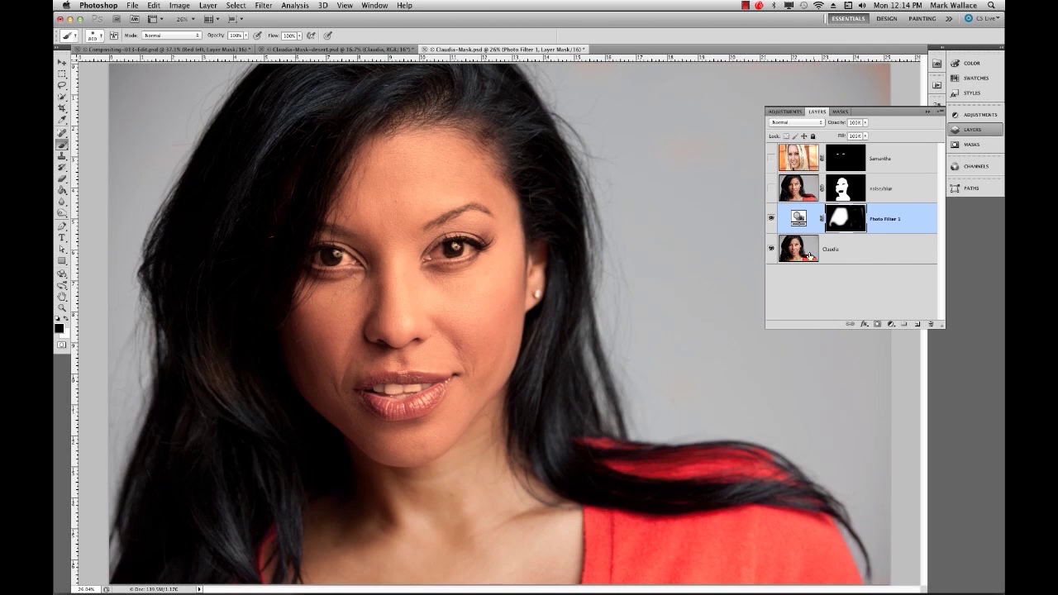
# - Turn the Photo Filter layer off and on to compare the portrait, and delete that adjustment layer
pyautogui.click(772, 218)
pyautogui.click(772, 218)
pyautogui.click(772, 218)
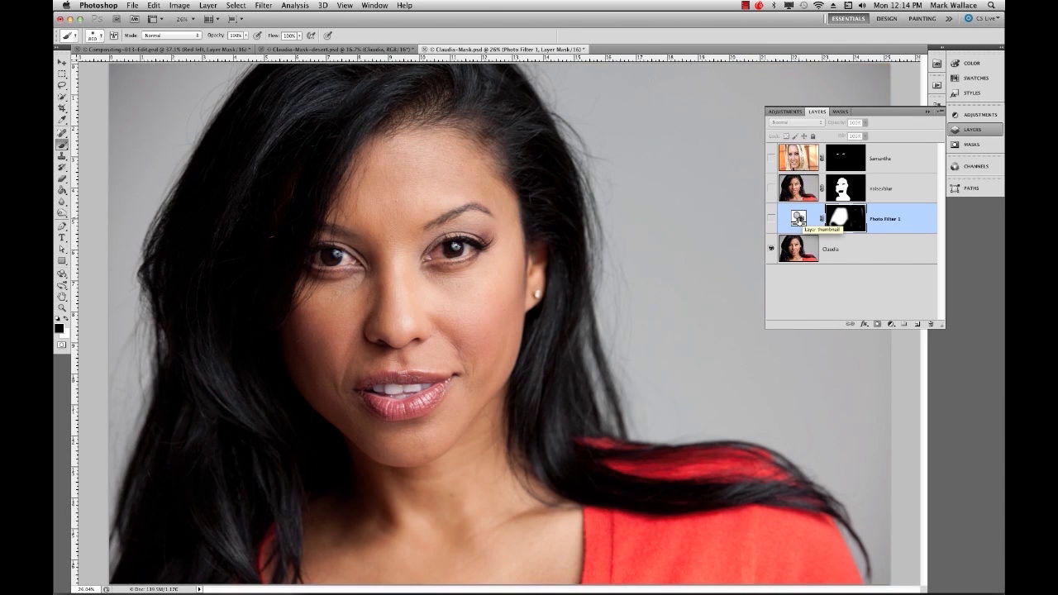
pyautogui.moveTo(798, 218); pyautogui.dragTo(930, 324)
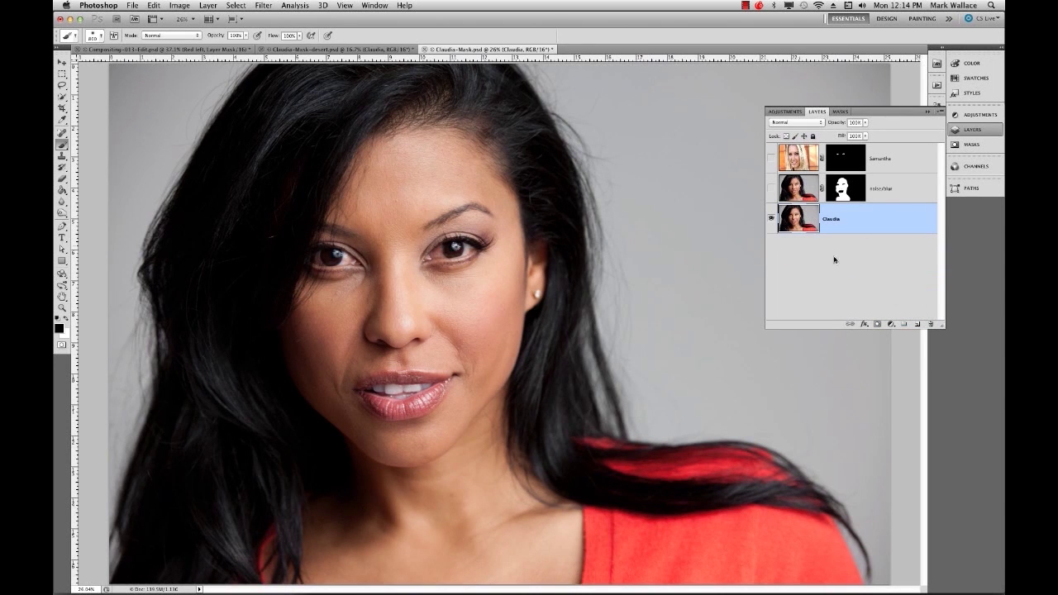
# - Switch to the Compositing-013-Edit document and toggle the Blue left, Middle and 2nd from right layers to examine each masked figure
pyautogui.click(167, 50)
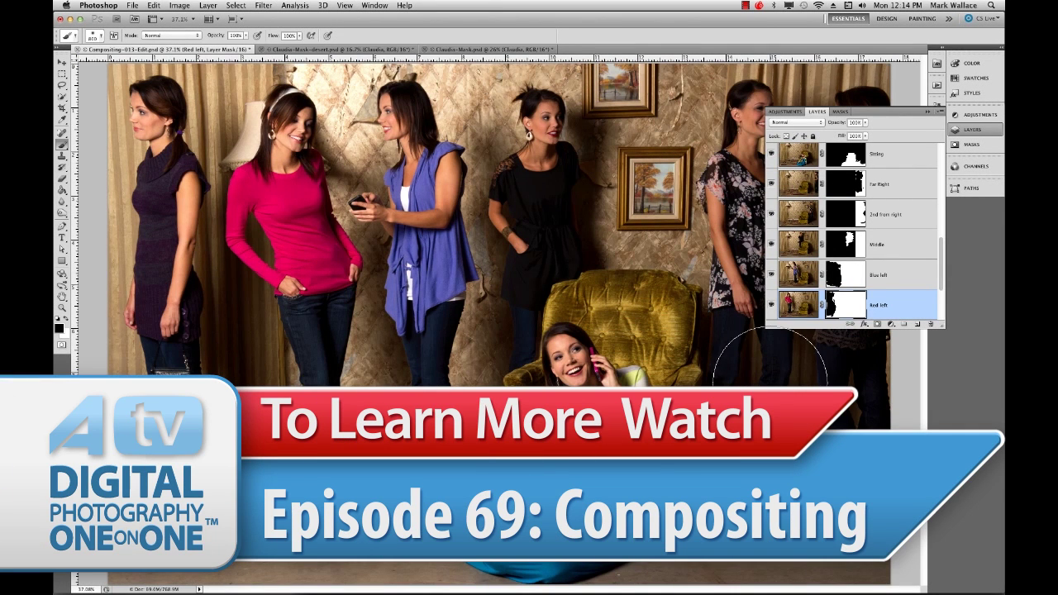
pyautogui.click(771, 274)
pyautogui.click(772, 272)
pyautogui.click(772, 244)
pyautogui.click(772, 243)
pyautogui.click(771, 214)
pyautogui.click(771, 215)
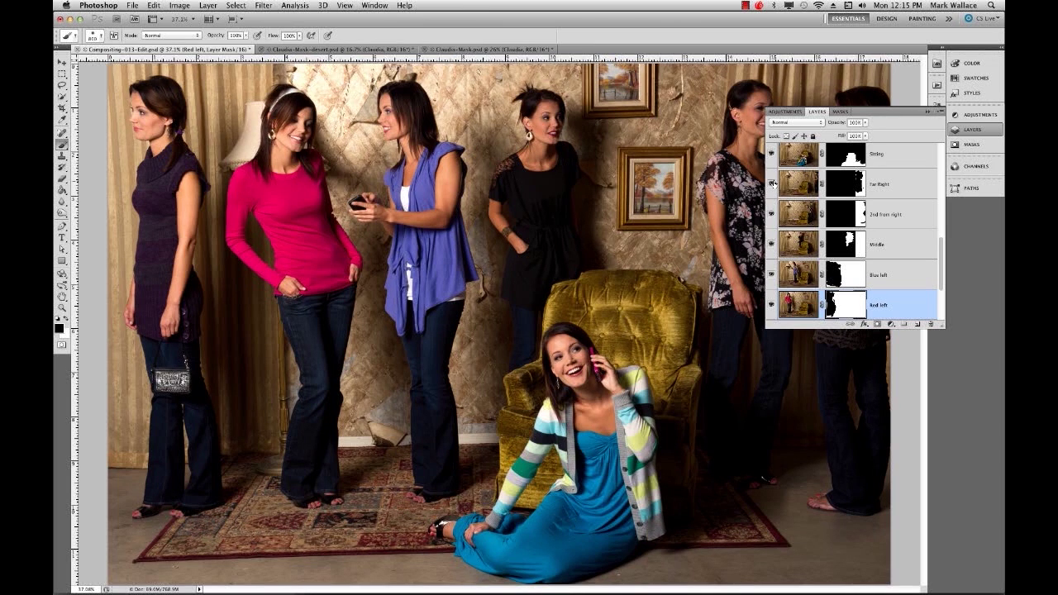
# - Toggle the shadow layer above Sitting to inspect the masked area beside the chair up close, leave it hidden, and fit the picture in view
pyautogui.moveTo(942, 250); pyautogui.dragTo(939, 219)
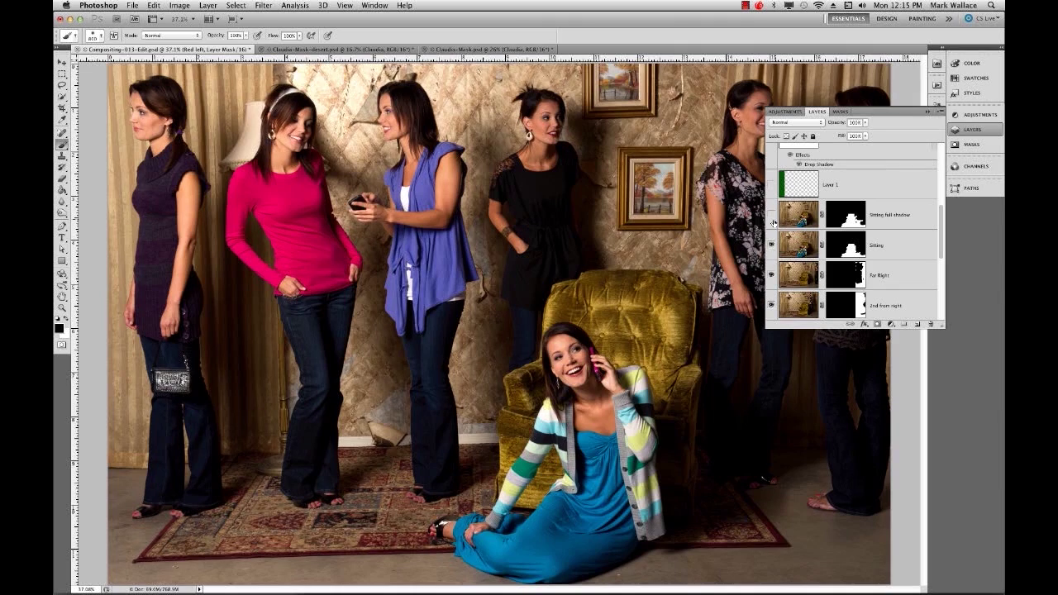
pyautogui.click(772, 218)
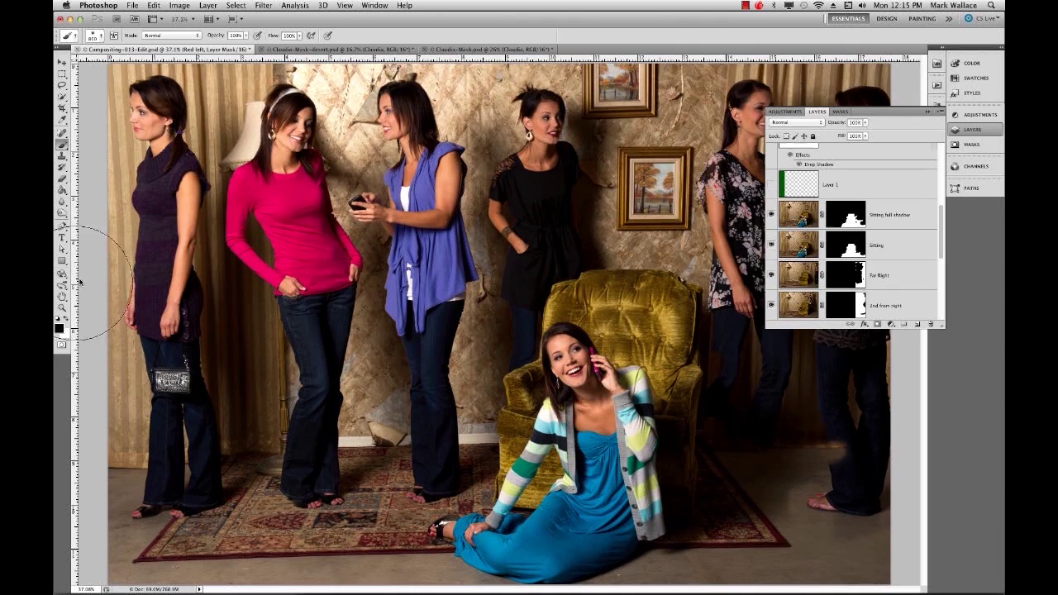
pyautogui.click(62, 307)
pyautogui.moveTo(542, 339); pyautogui.dragTo(831, 496)
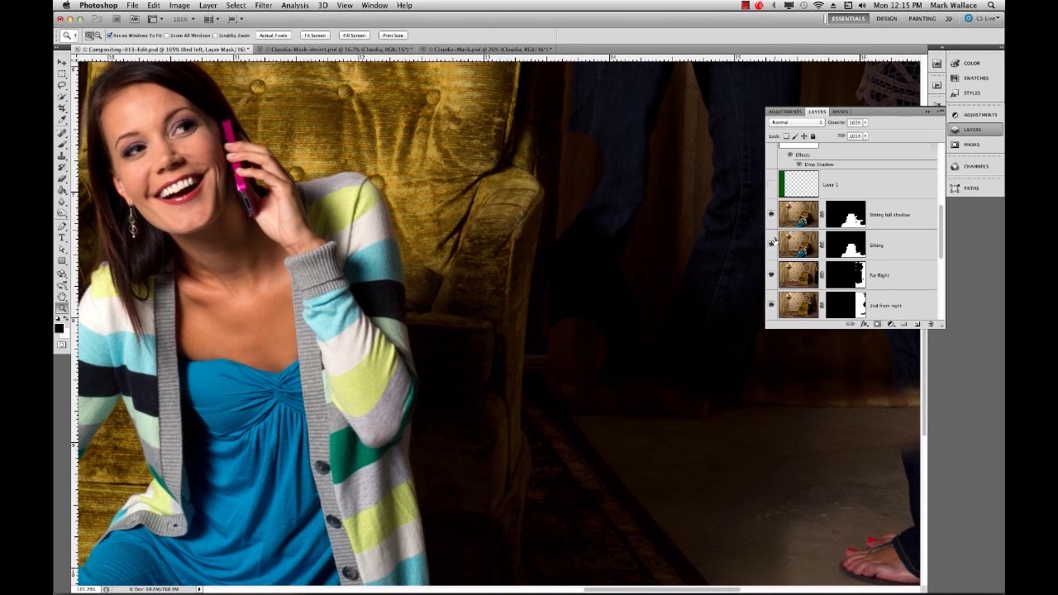
pyautogui.click(772, 216)
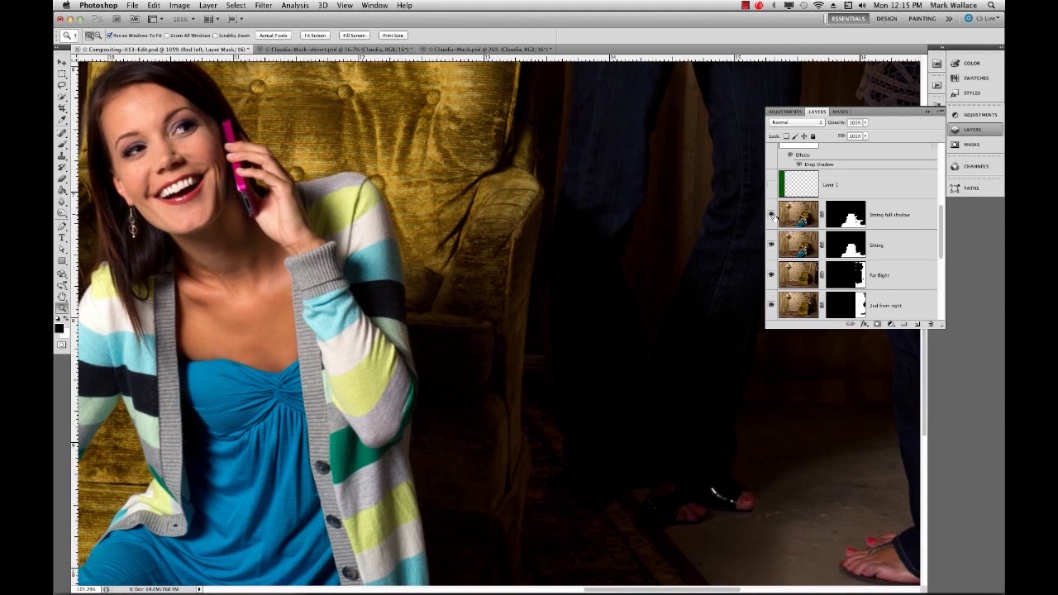
pyautogui.click(772, 215)
pyautogui.click(772, 215)
pyautogui.doubleClick(62, 297)
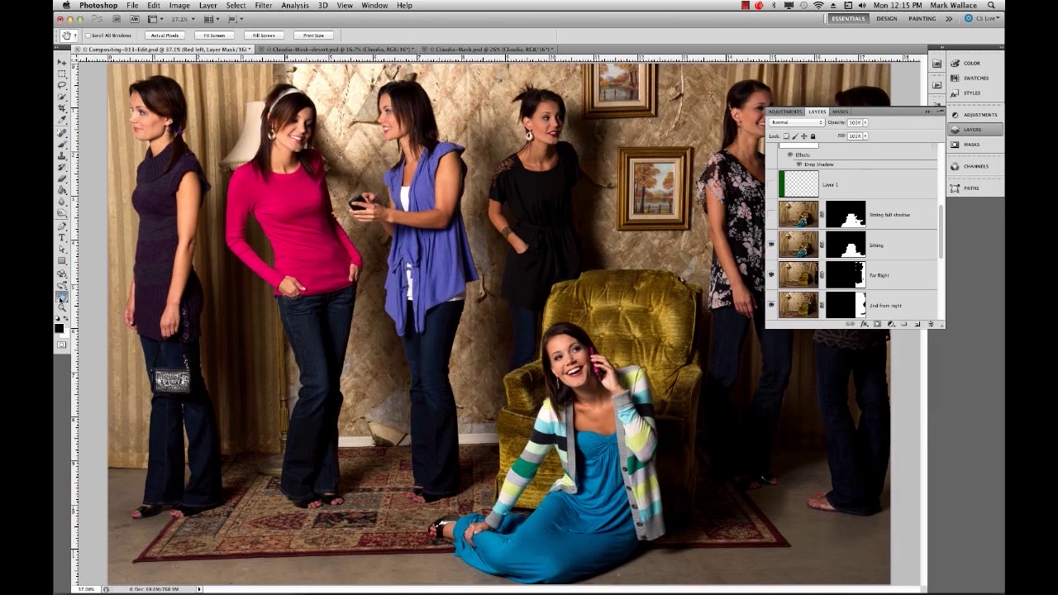